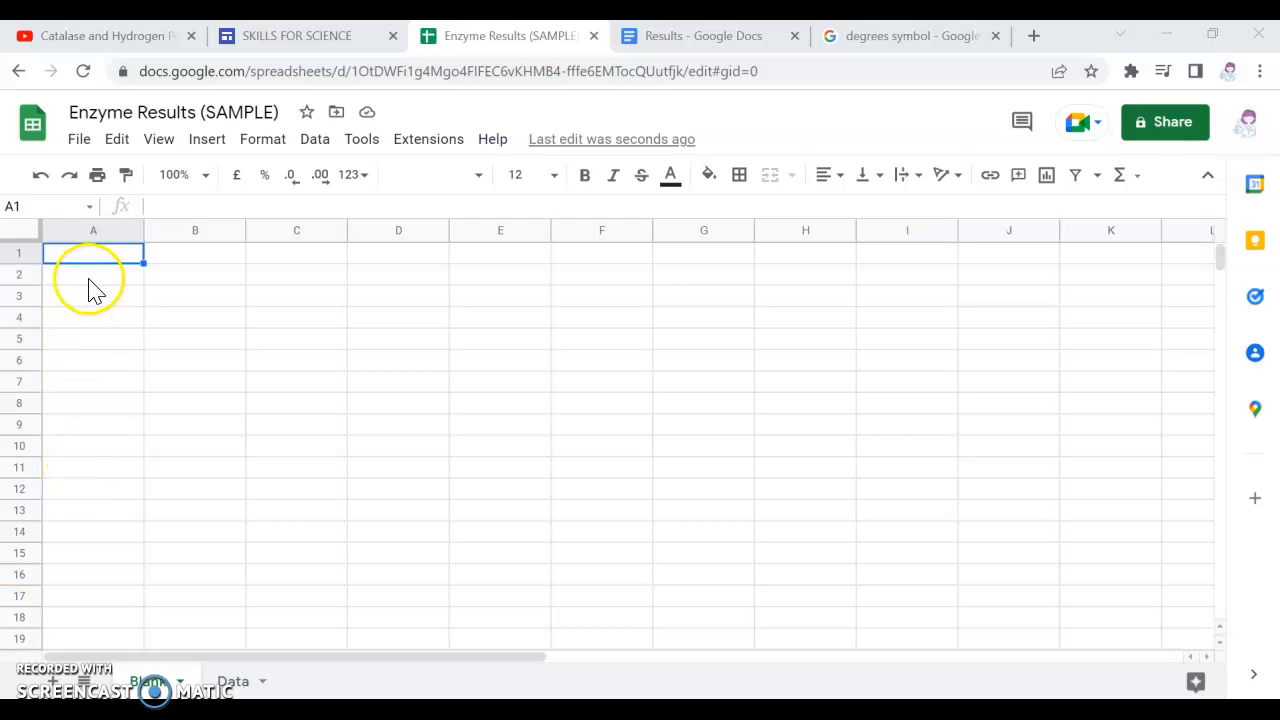
pyautogui.click(87, 228)
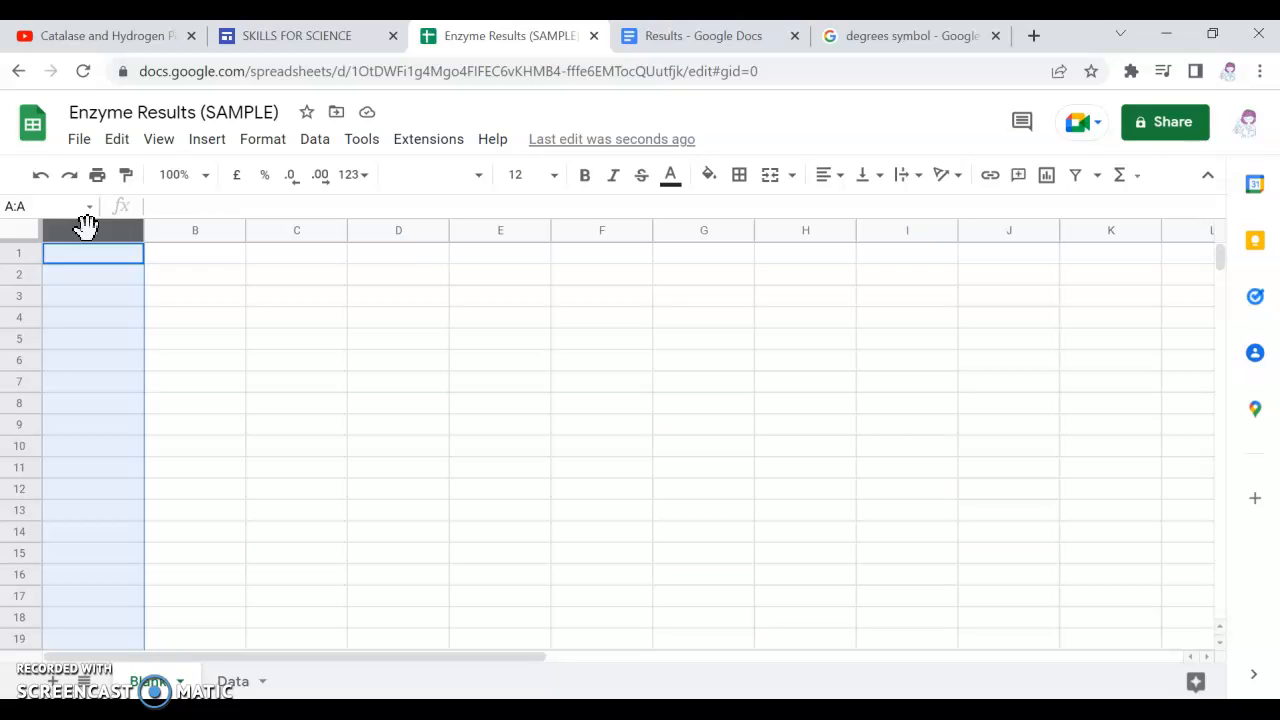
pyautogui.click(93, 286)
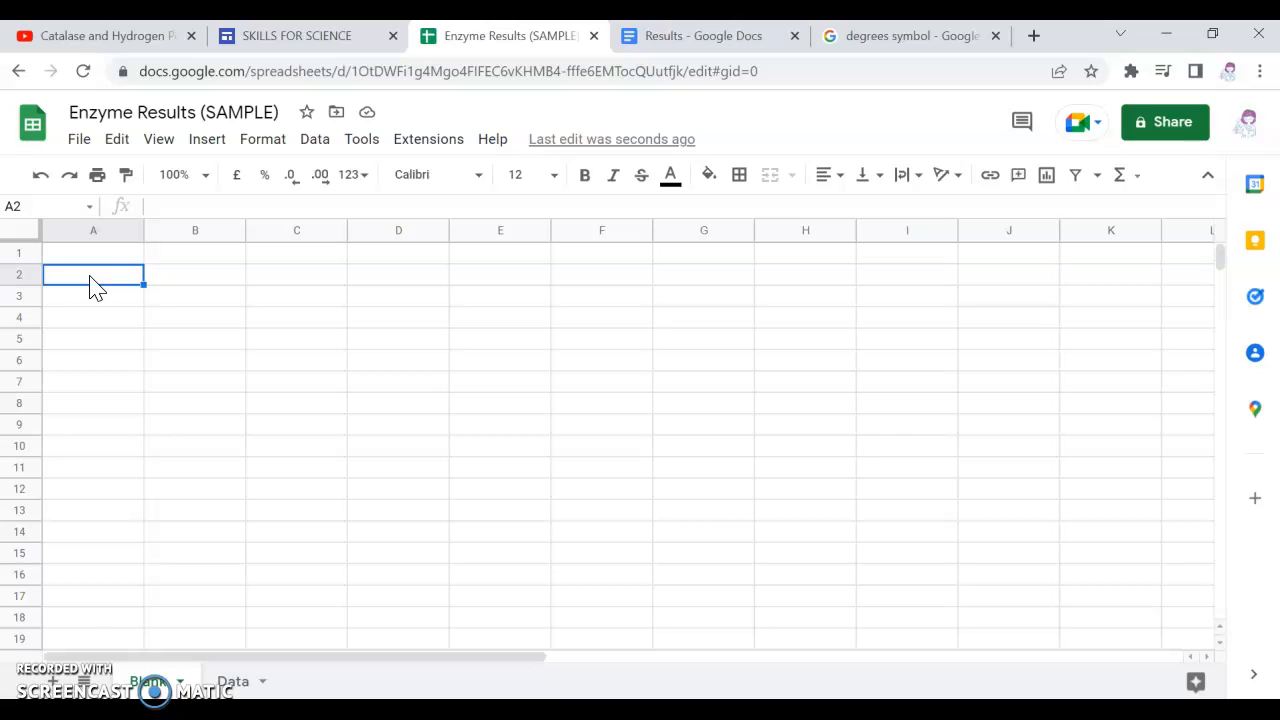
pyautogui.click(70, 258)
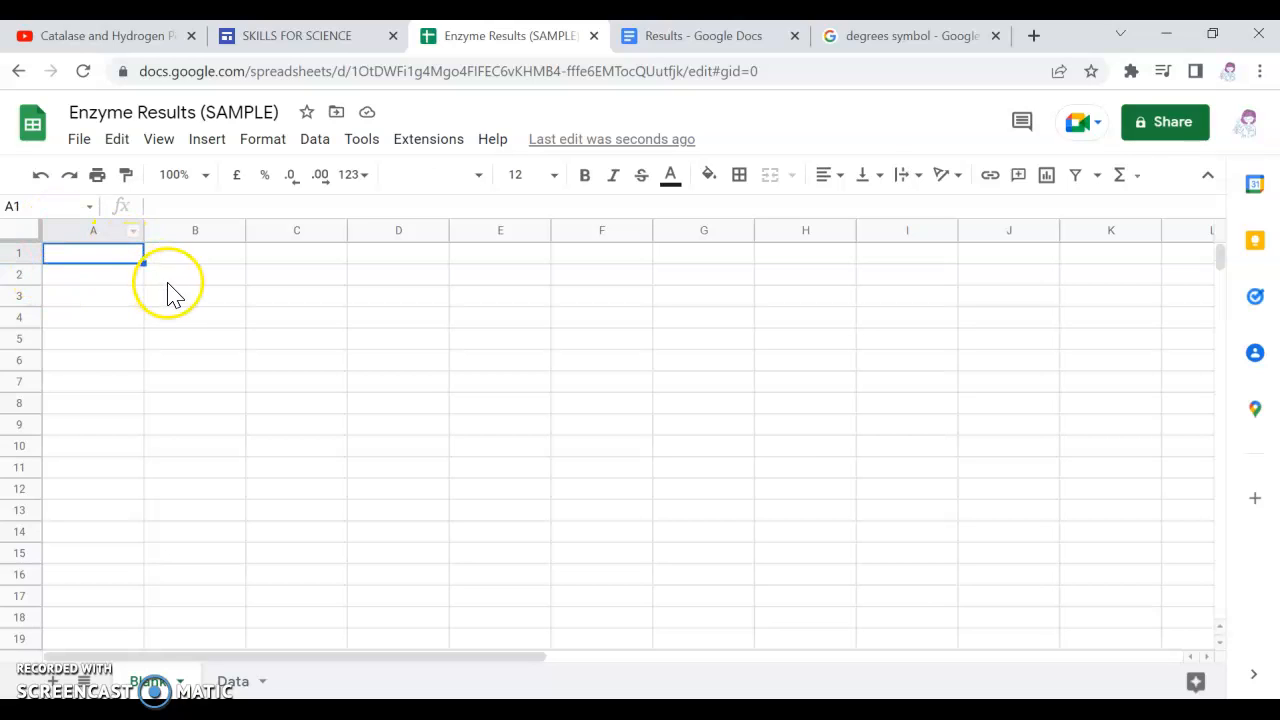
# Enter the heading "Temperature of catalase (°C)" in cell A2, consulting the degrees symbol search page for the ° sign.
pyautogui.click(86, 282)
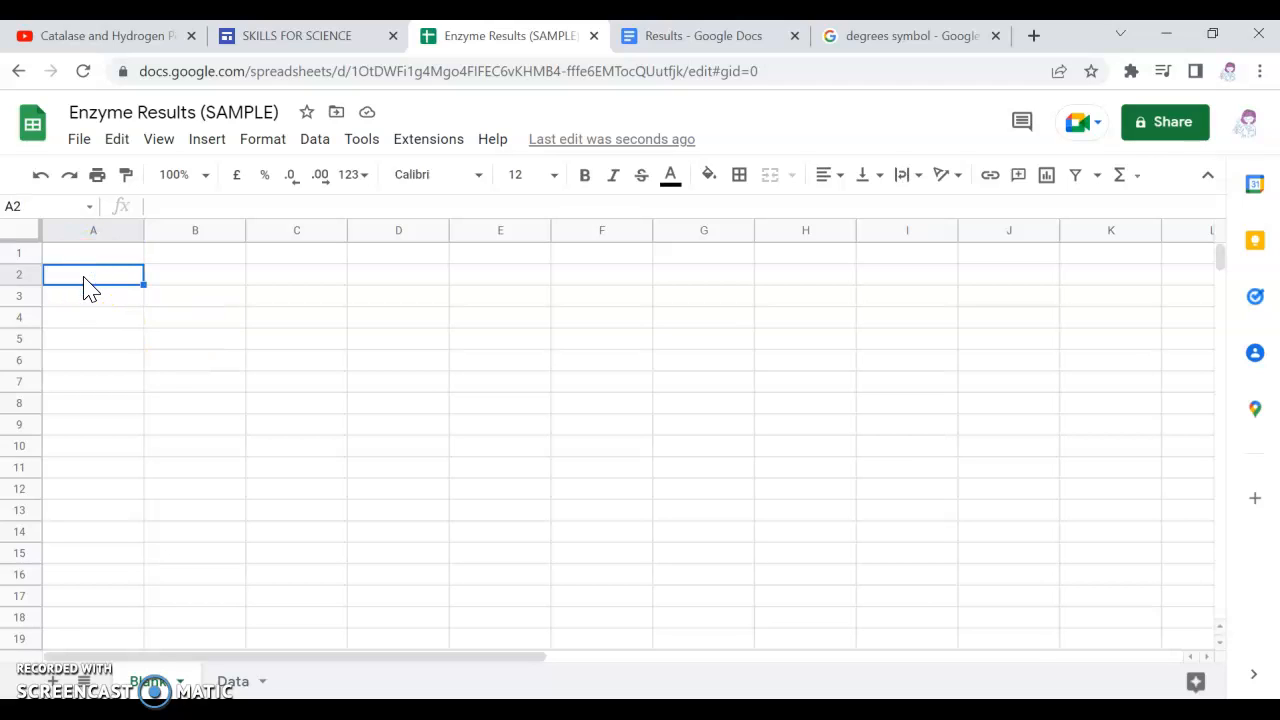
pyautogui.write('T')
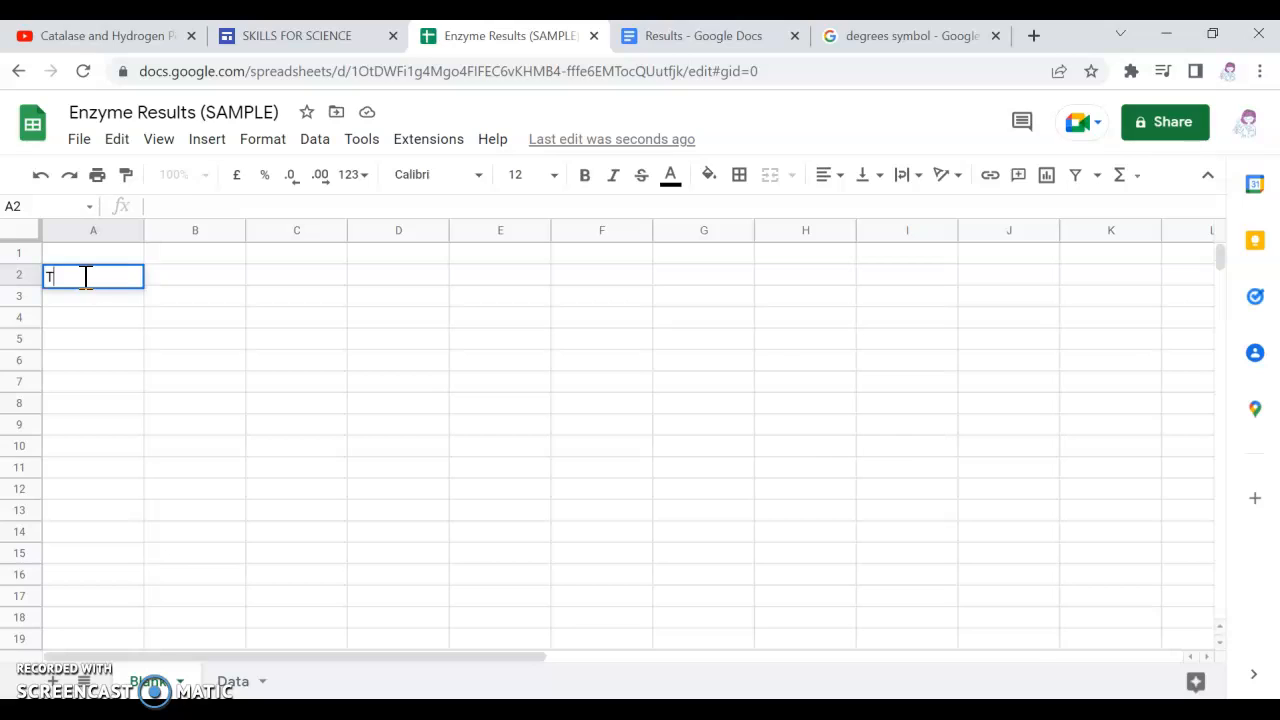
pyautogui.write('emperature ')
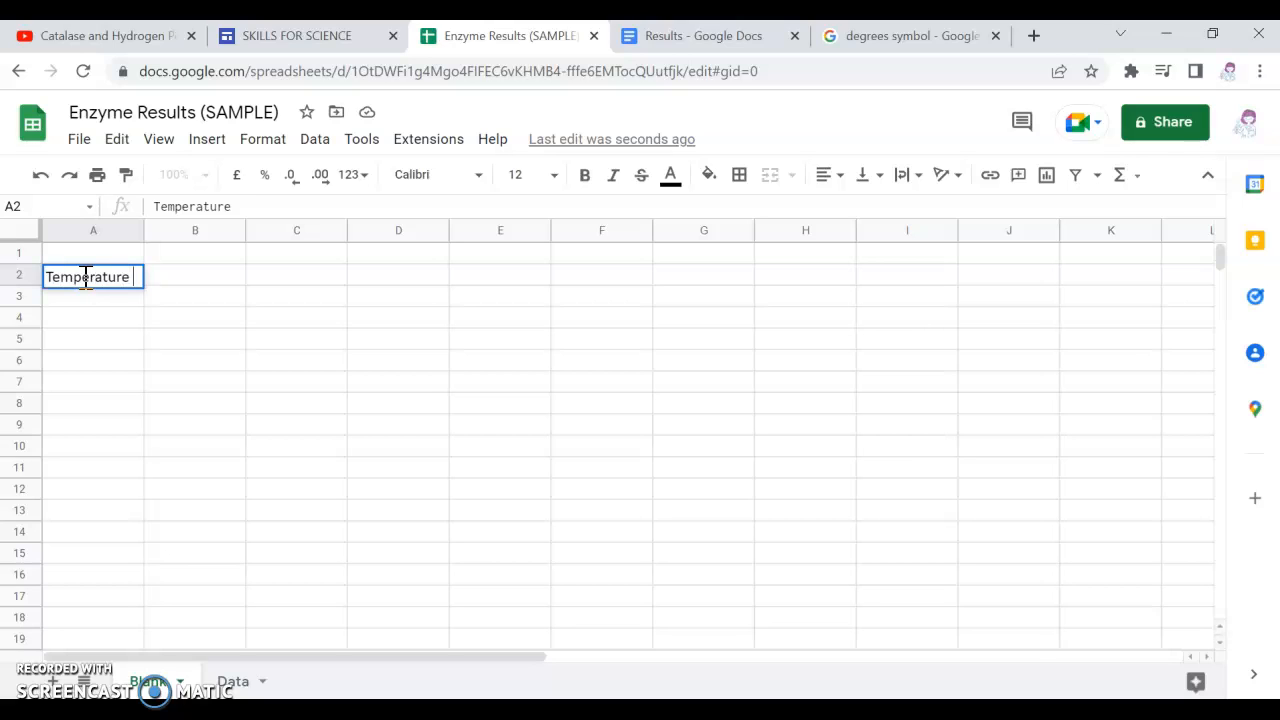
pyautogui.write('of cat')
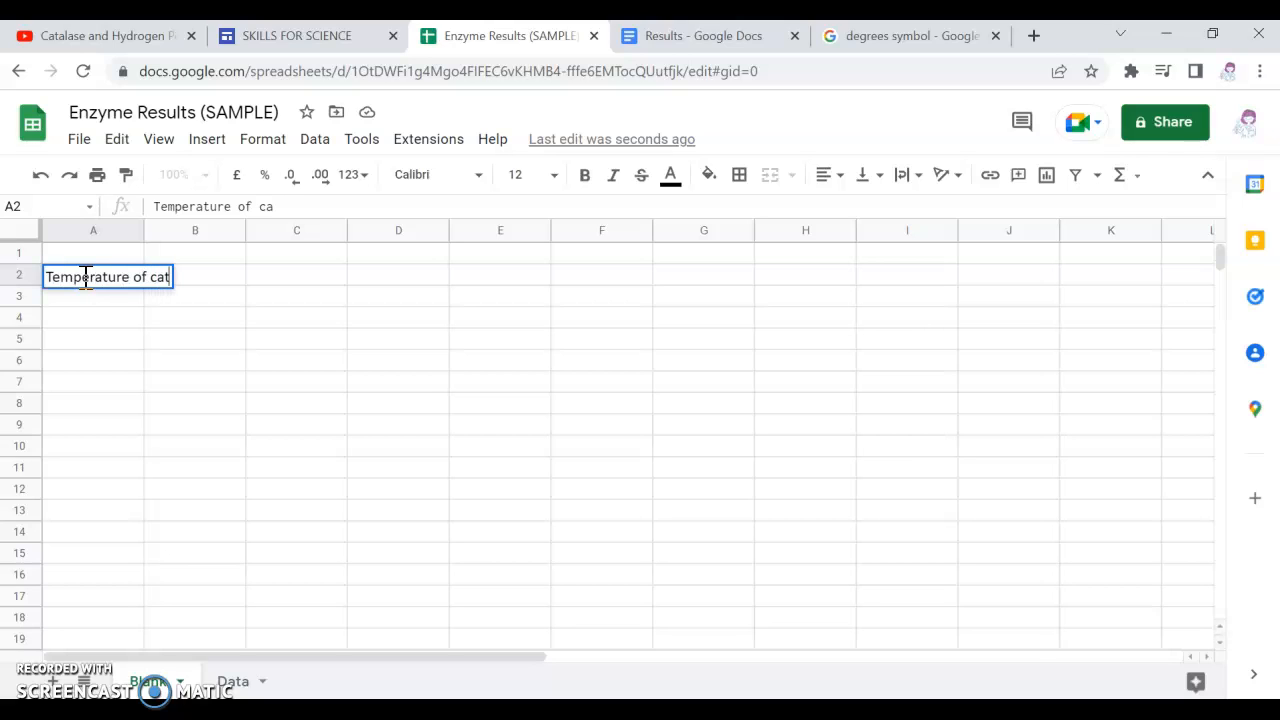
pyautogui.write('alase (')
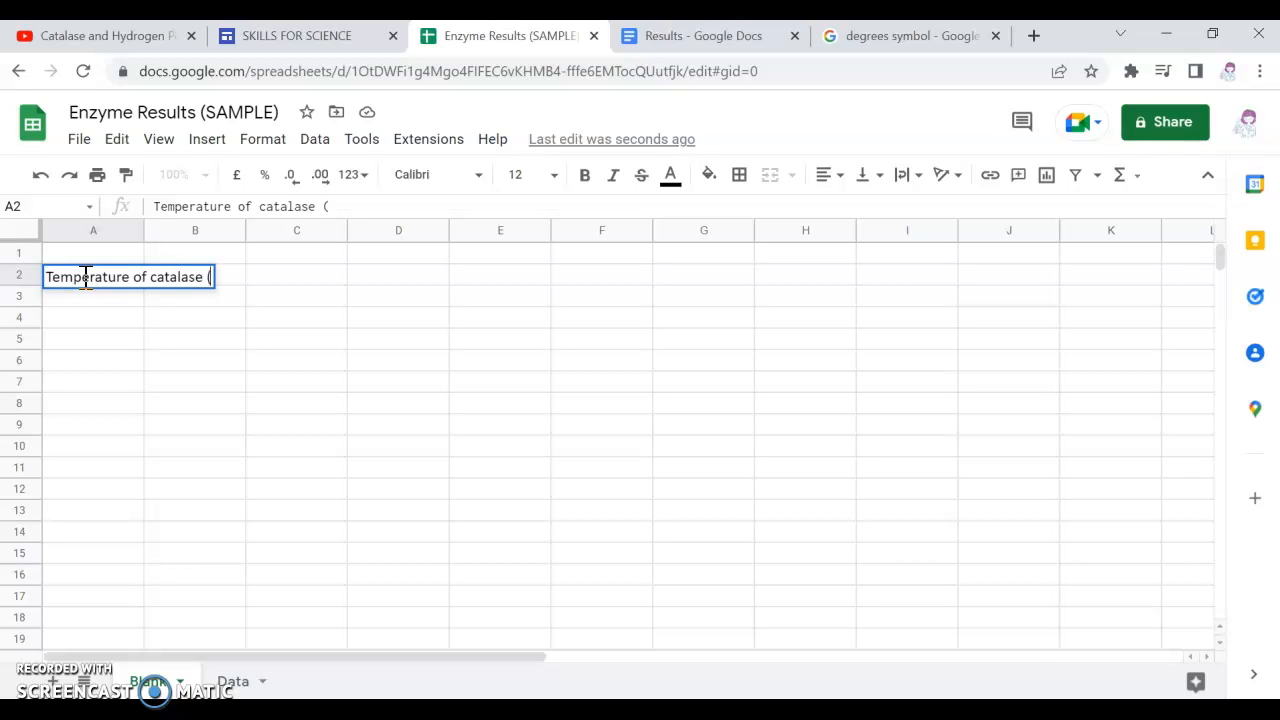
pyautogui.click(886, 38)
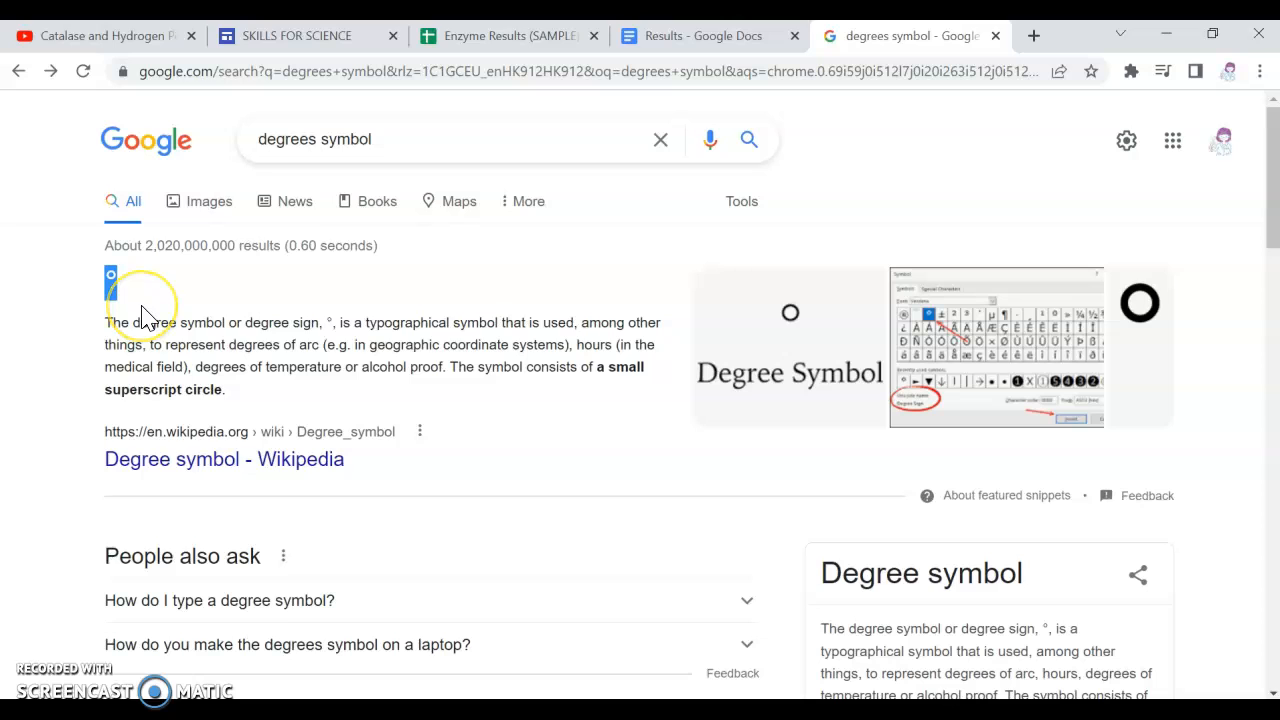
pyautogui.click(529, 40)
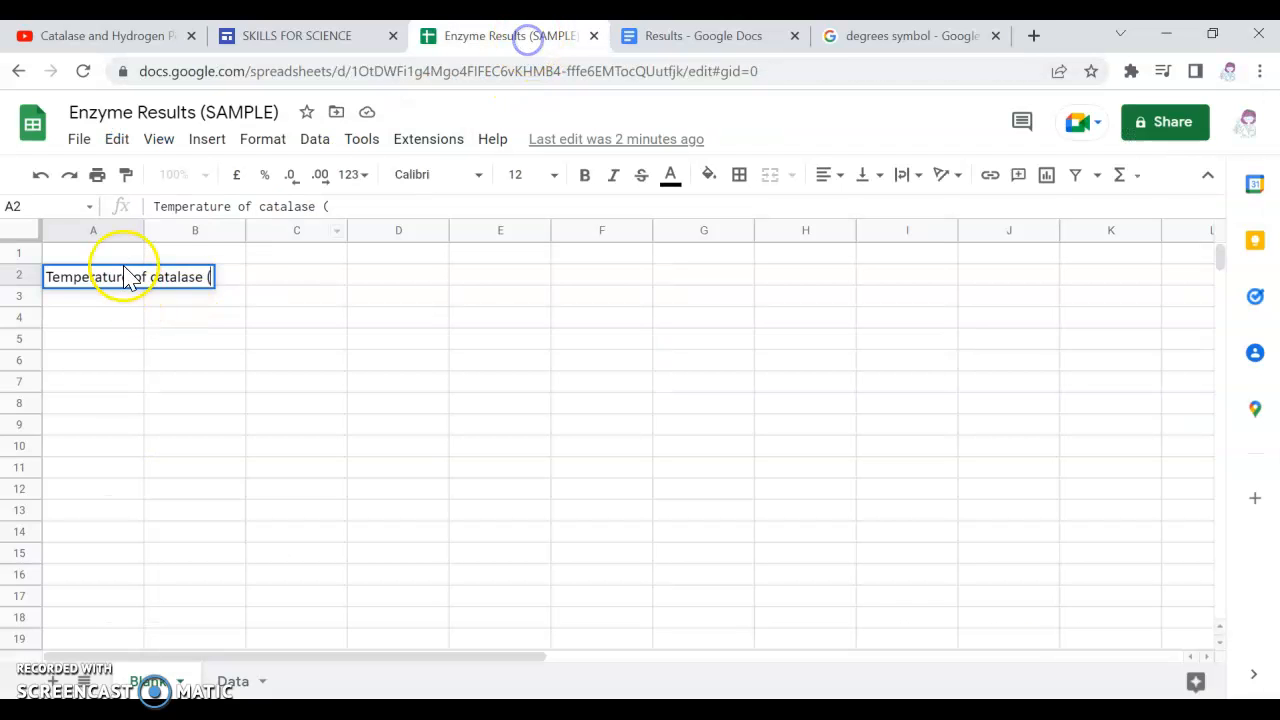
pyautogui.write('°')
pyautogui.write('C)')
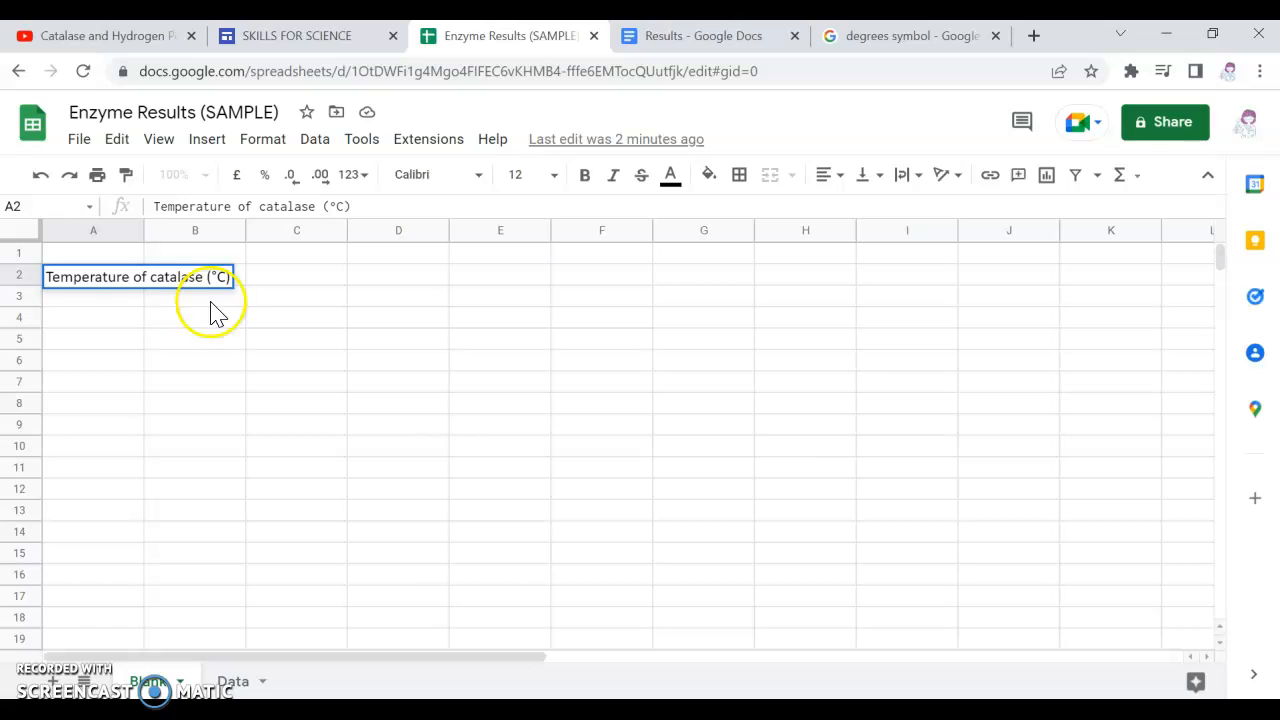
pyautogui.click(96, 299)
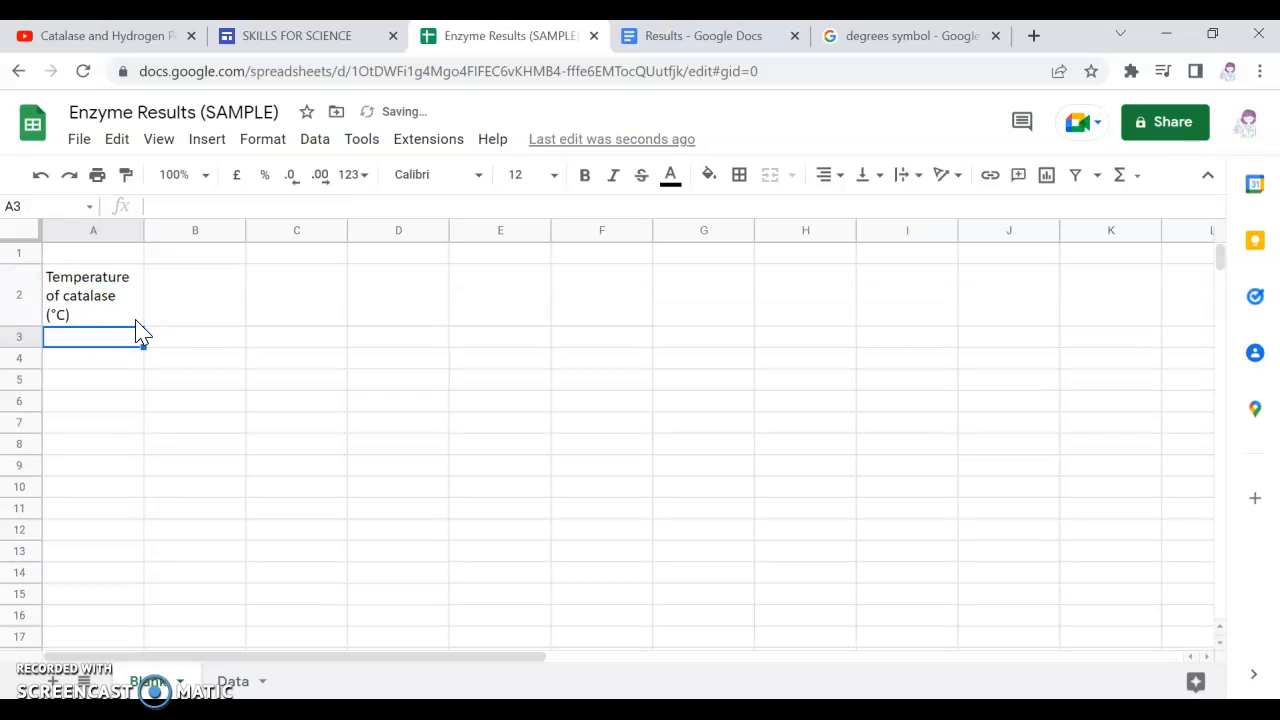
# Try the overflow and clip text wrapping options on the temperature heading in A2, and return it to wrap.
pyautogui.click(103, 309)
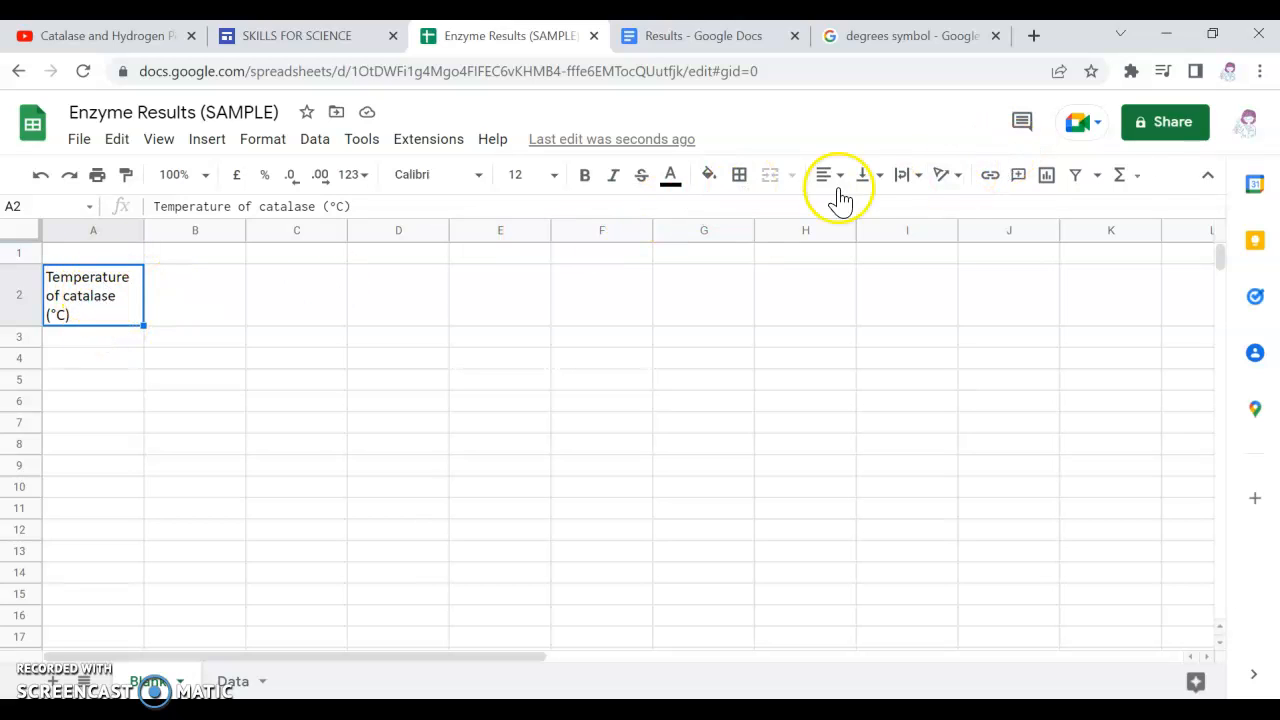
pyautogui.click(906, 178)
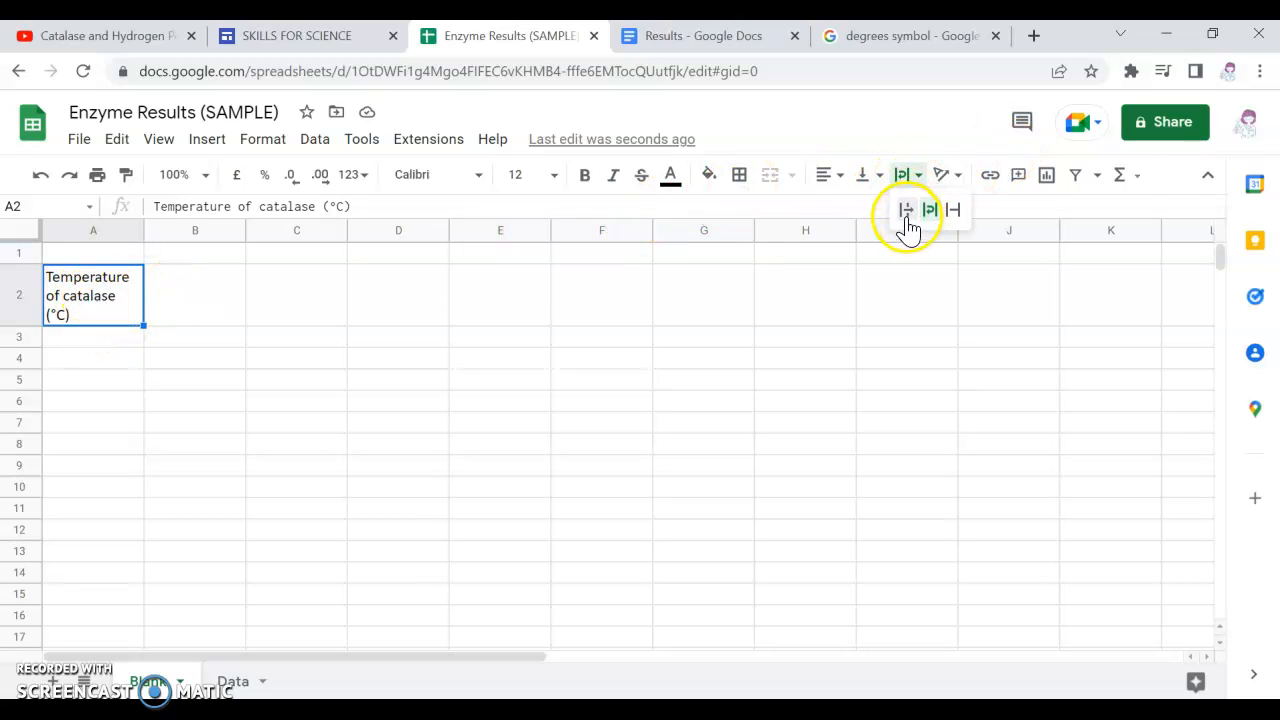
pyautogui.click(906, 214)
pyautogui.click(900, 174)
pyautogui.click(951, 212)
pyautogui.click(907, 175)
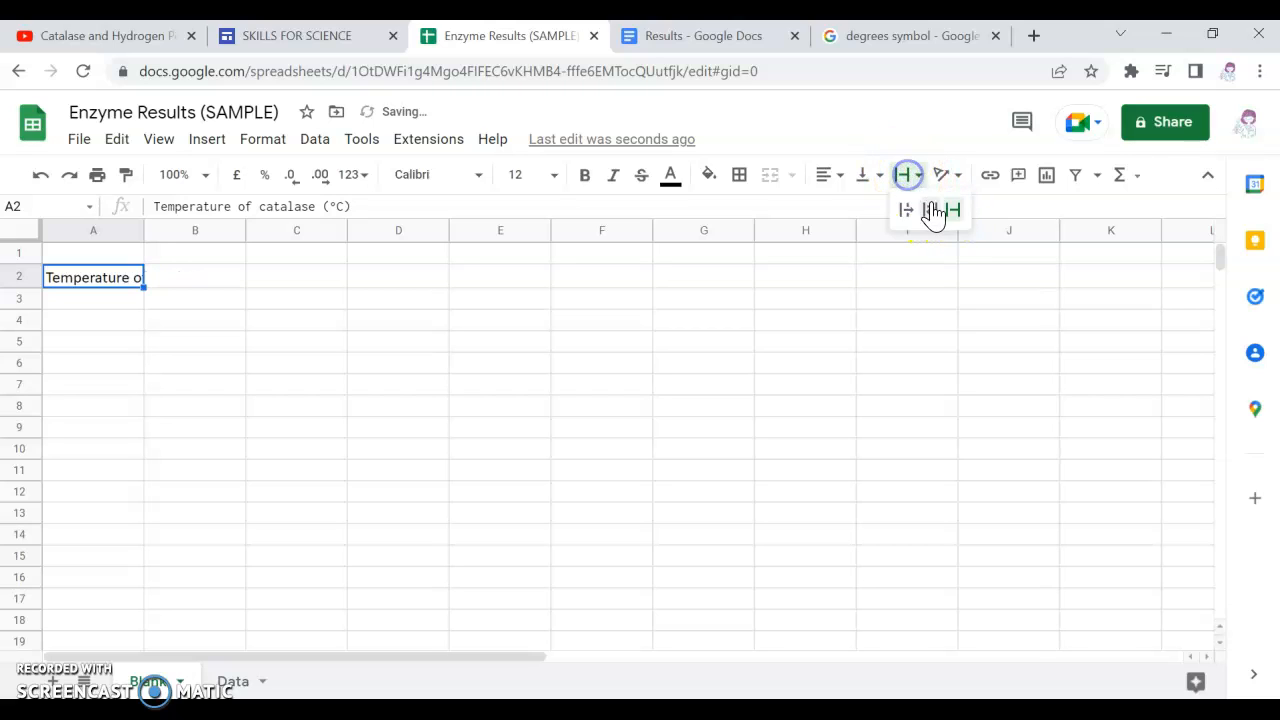
pyautogui.click(933, 212)
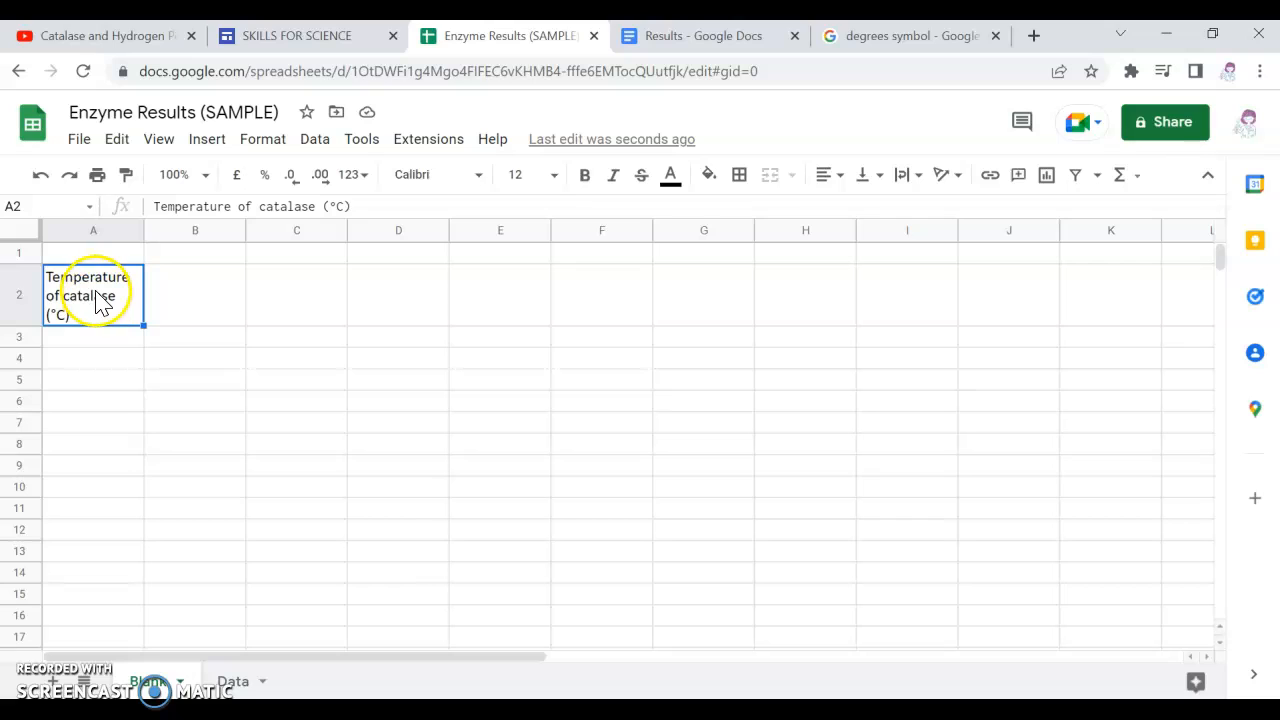
# Enter the heading "Time taken for paper disc to return to surface (s)" in cell B1.
pyautogui.click(195, 253)
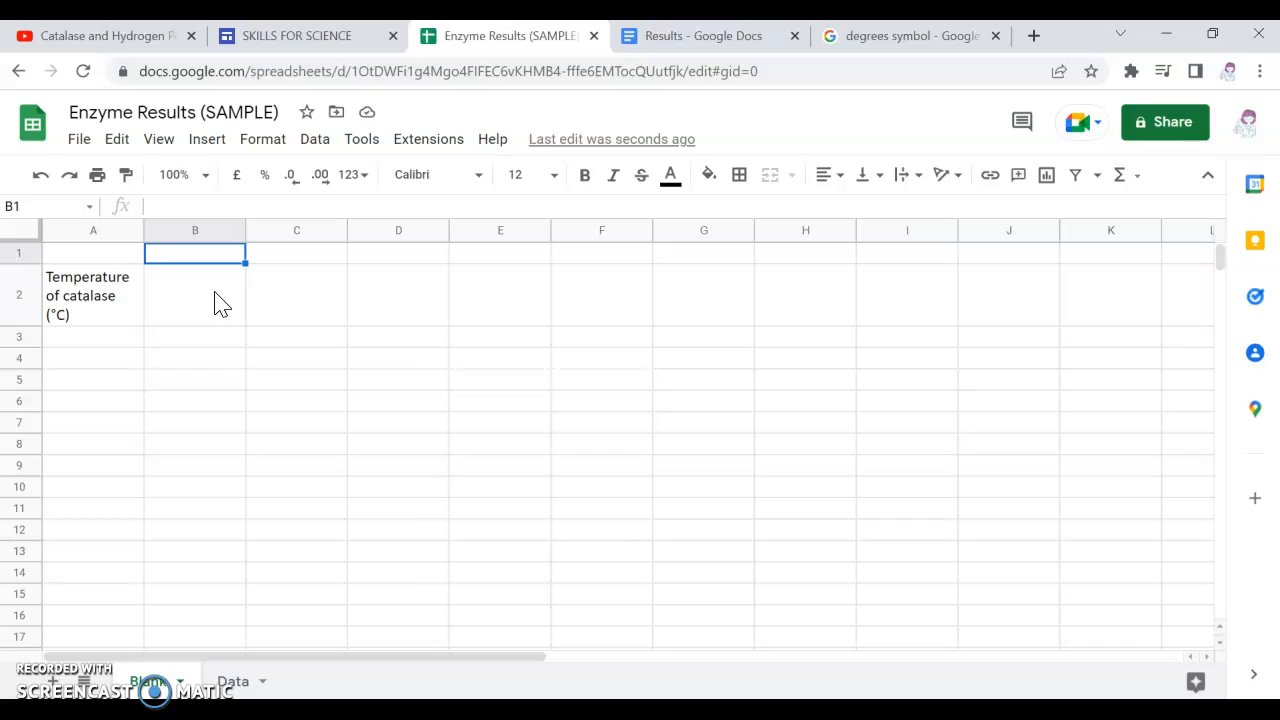
pyautogui.write('Time taken for ')
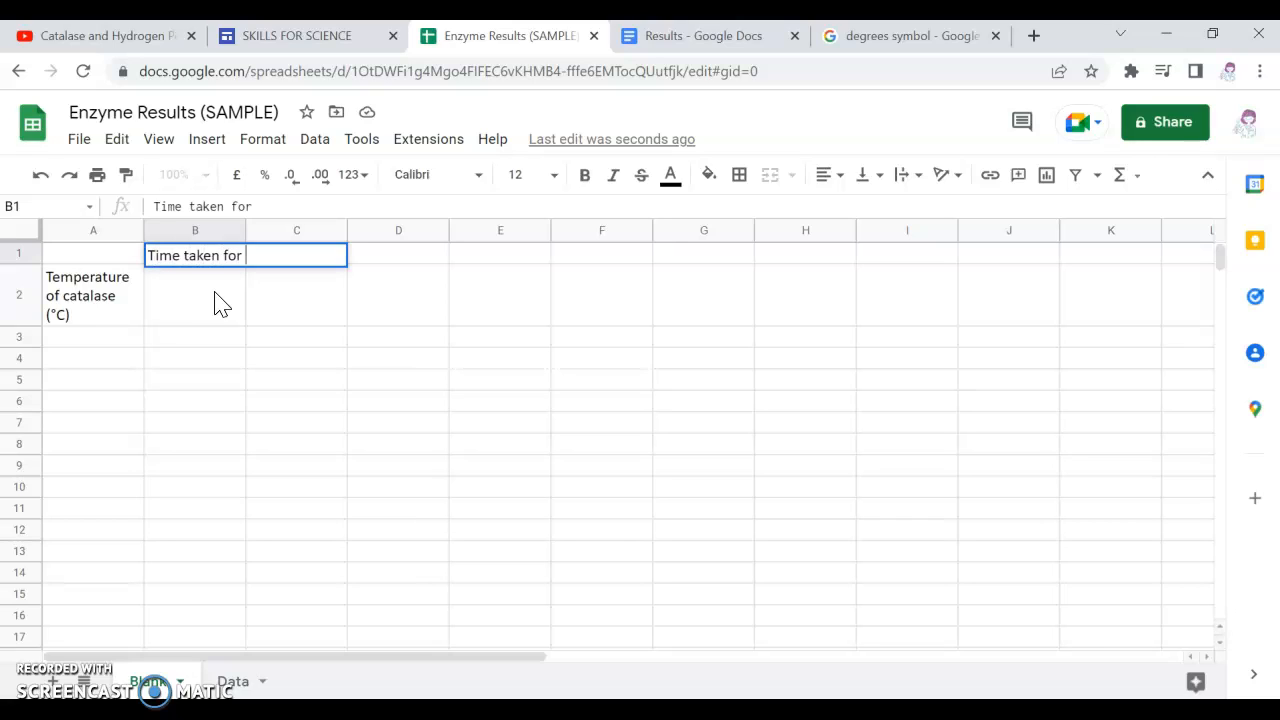
pyautogui.write('paper disc to return to sur')
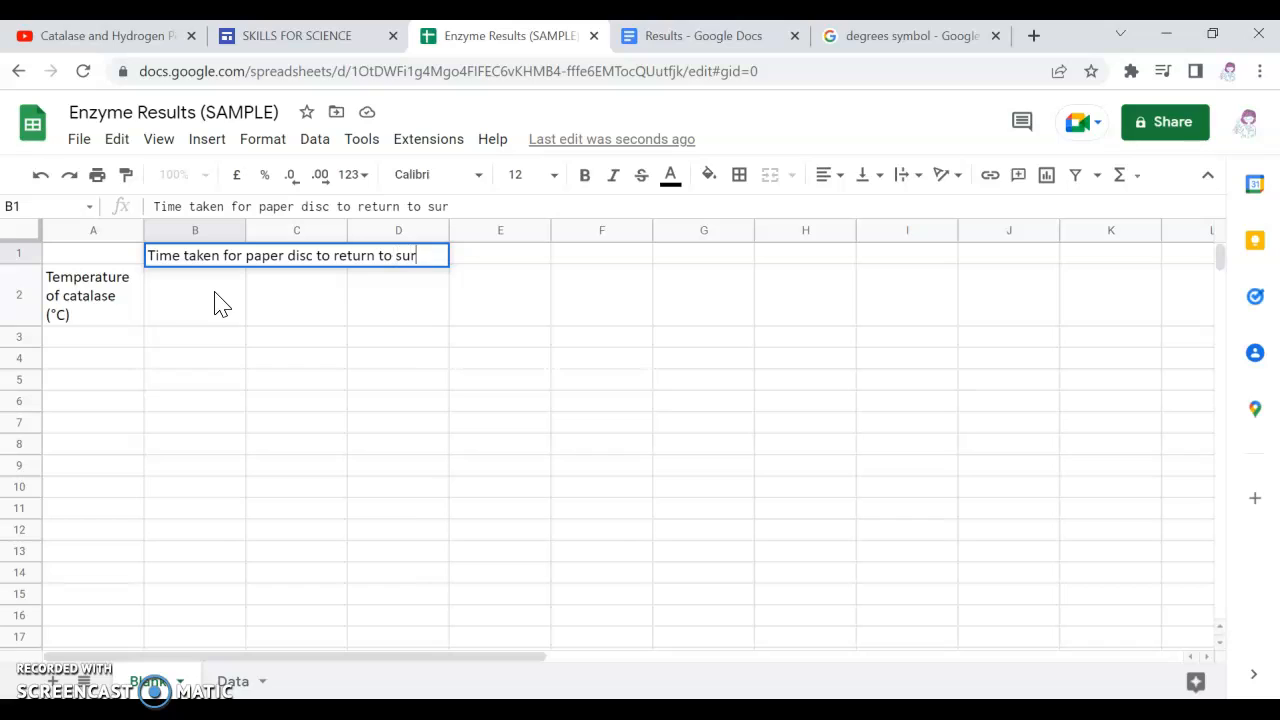
pyautogui.write('face (')
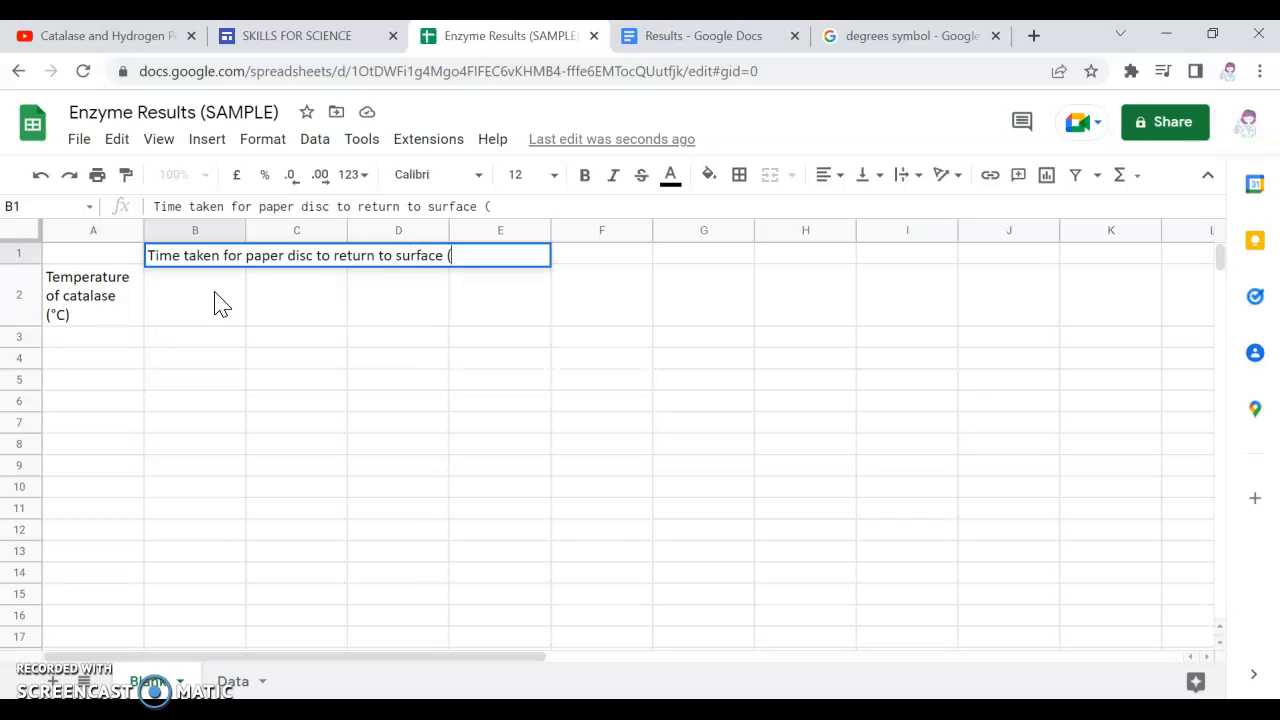
pyautogui.write('s)')
# Enter the column subheadings 1, 2, 3 and Mean in cells B2 to E2.
pyautogui.click(216, 296)
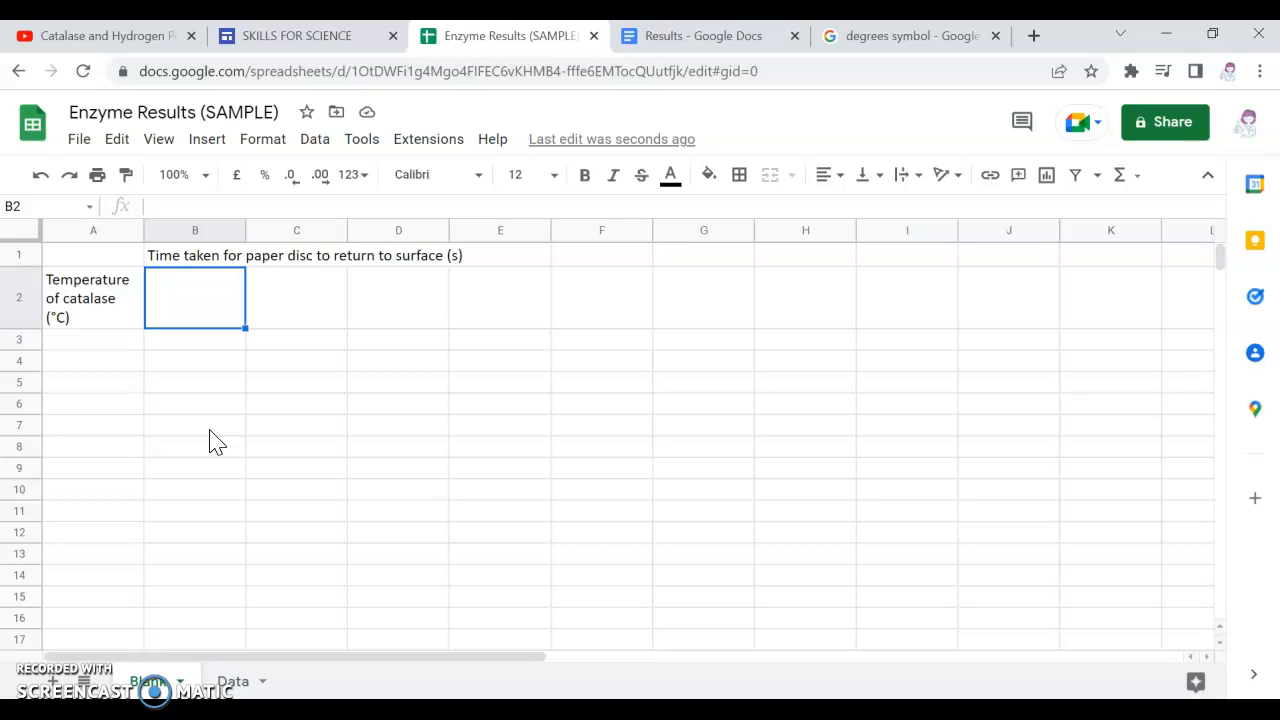
pyautogui.write('1')
pyautogui.press('Tab')
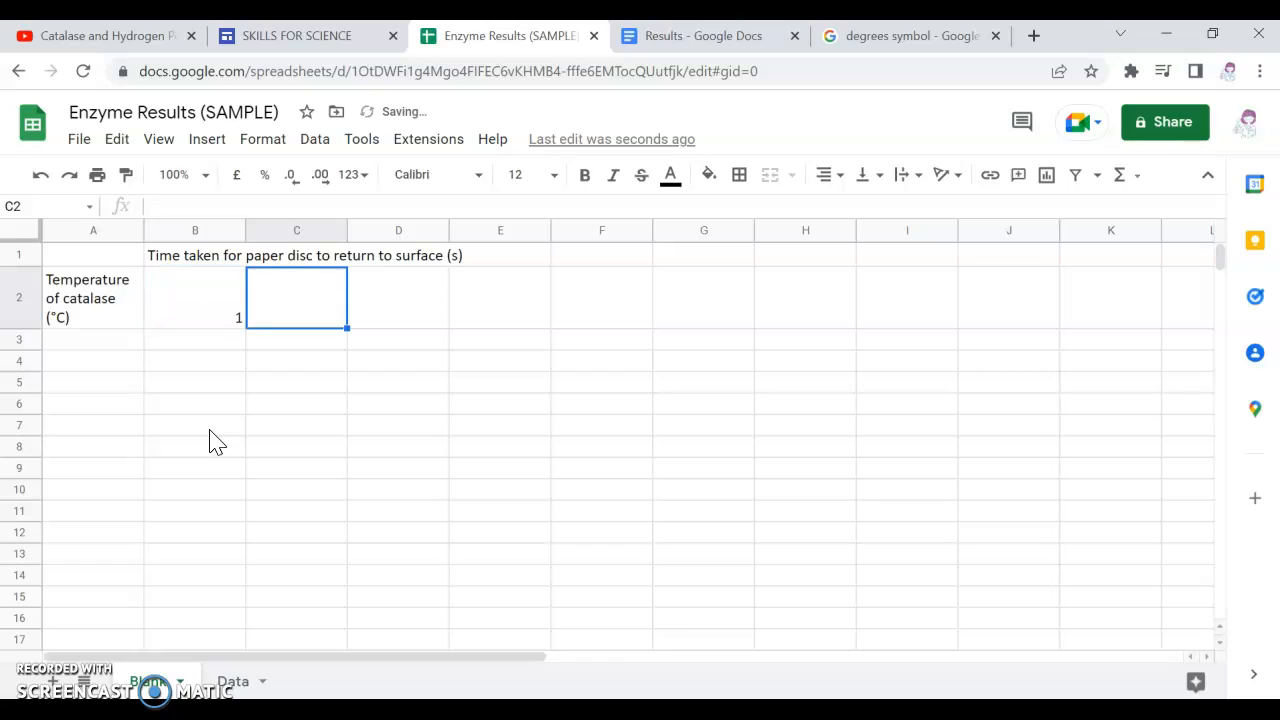
pyautogui.write('2')
pyautogui.press('Tab')
pyautogui.write('3')
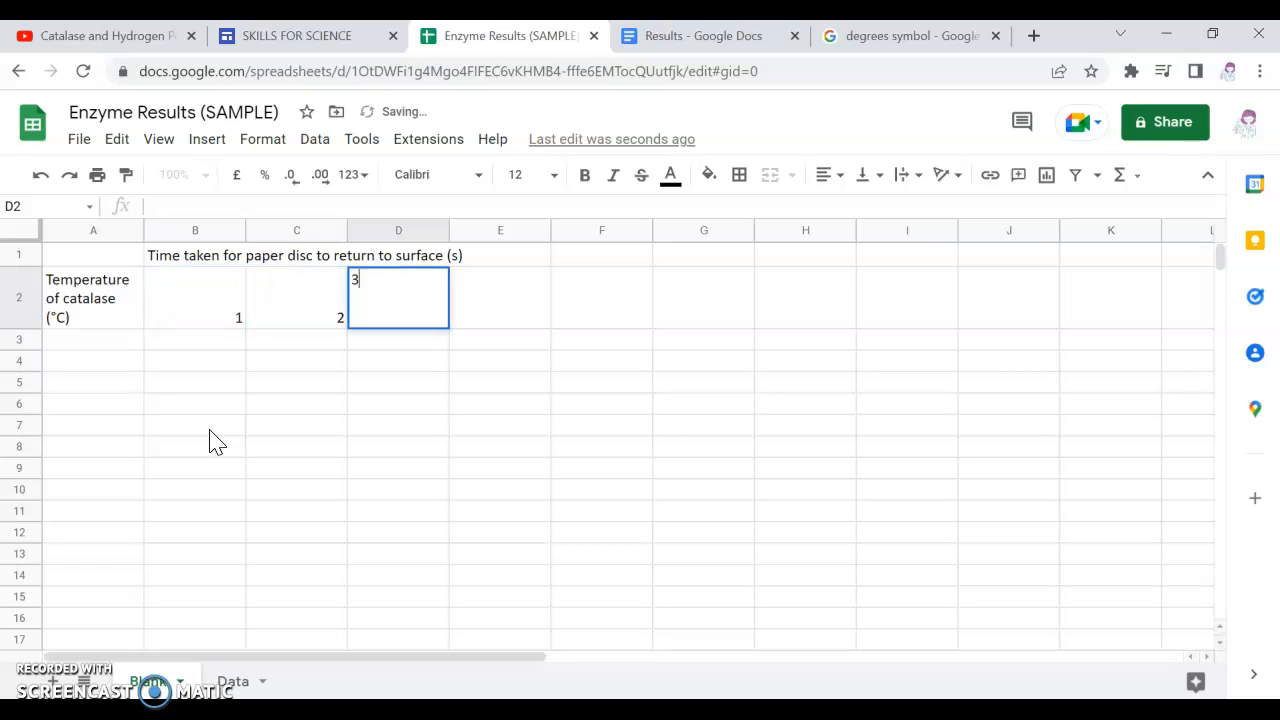
pyautogui.press('Tab')
pyautogui.write('Mean')
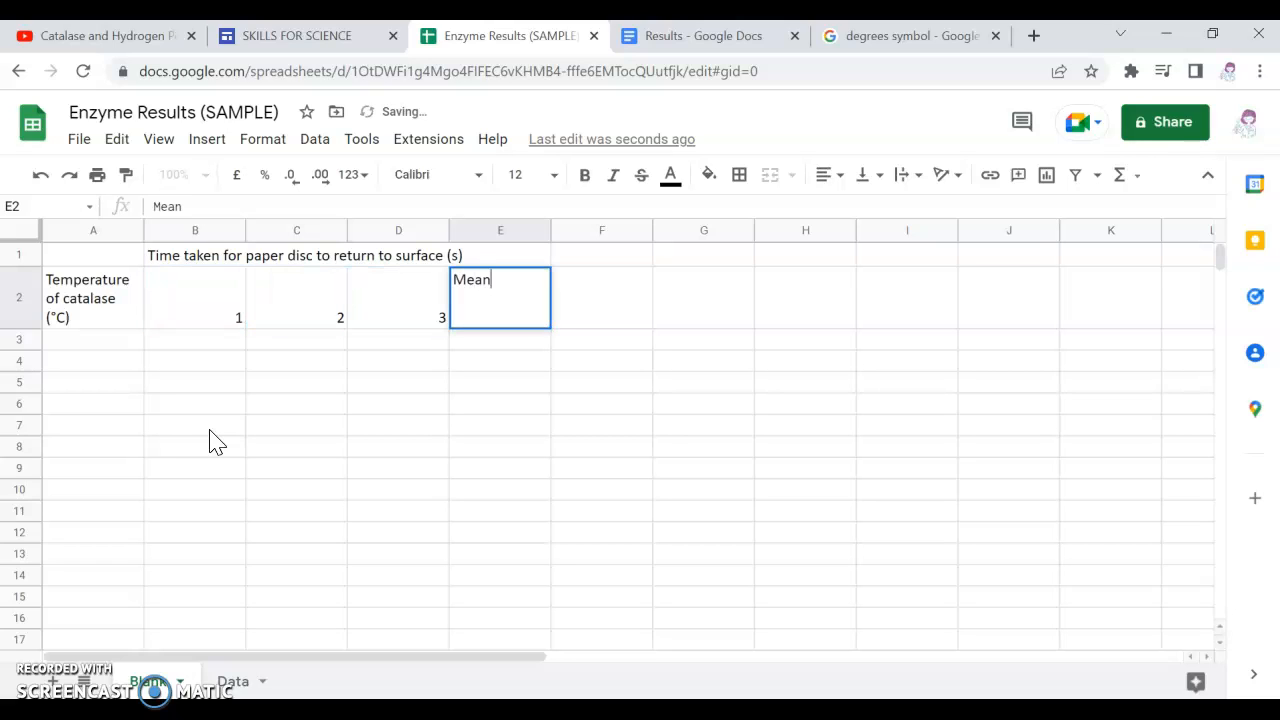
# Enter the temperatures 25, 30, 35 and 40 in cells A3 to A6, one per row.
pyautogui.click(111, 345)
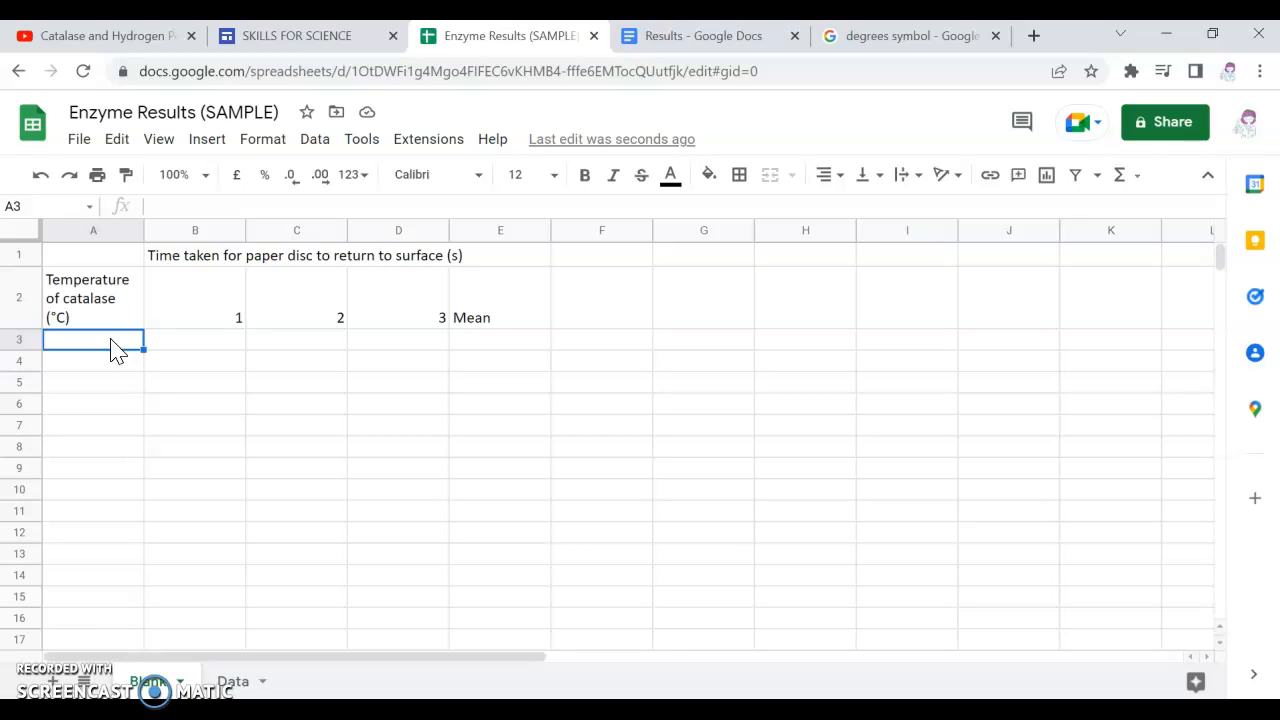
pyautogui.write('25')
pyautogui.press('Return')
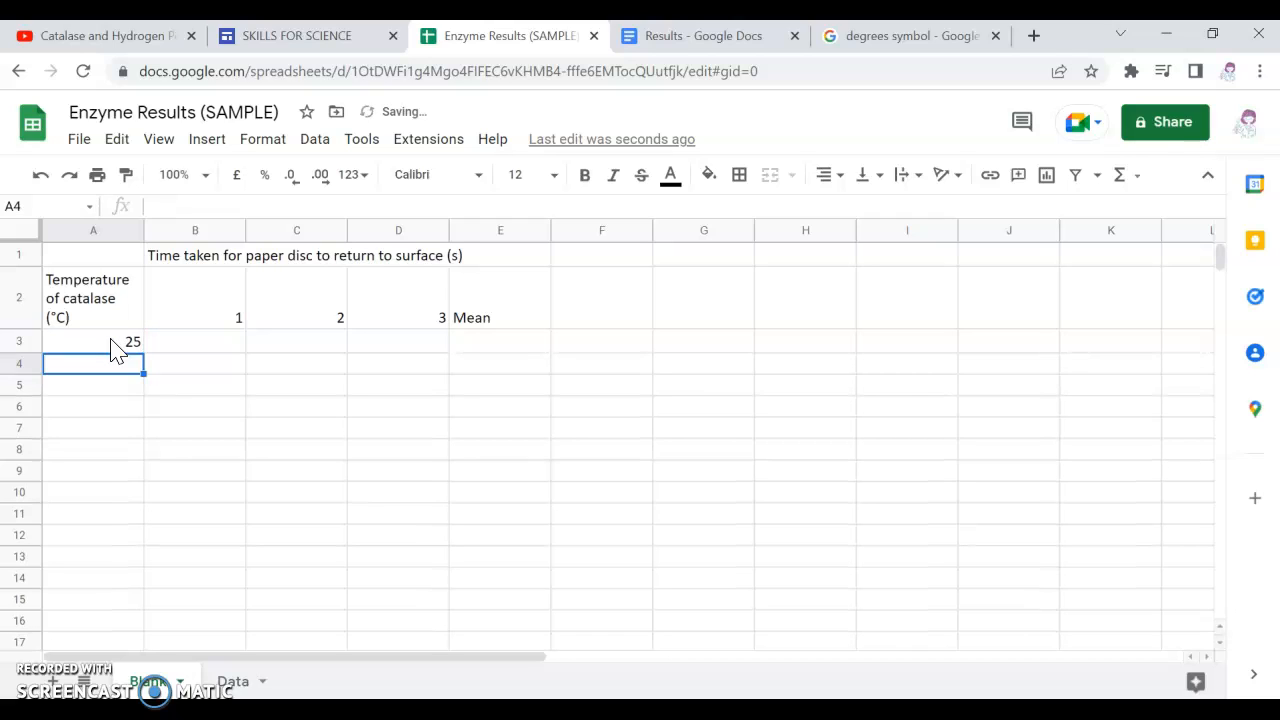
pyautogui.write('30')
pyautogui.press('Return')
pyautogui.write('35')
pyautogui.press('Return')
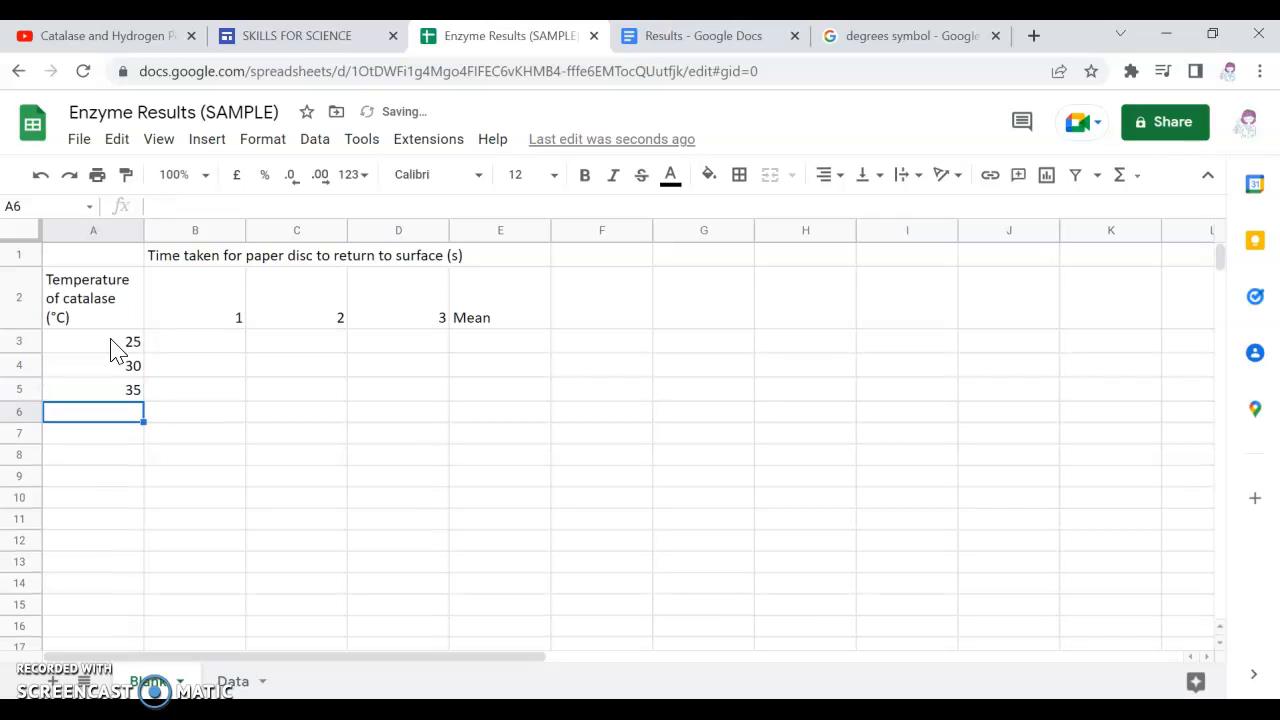
pyautogui.write('40')
pyautogui.press('Return')
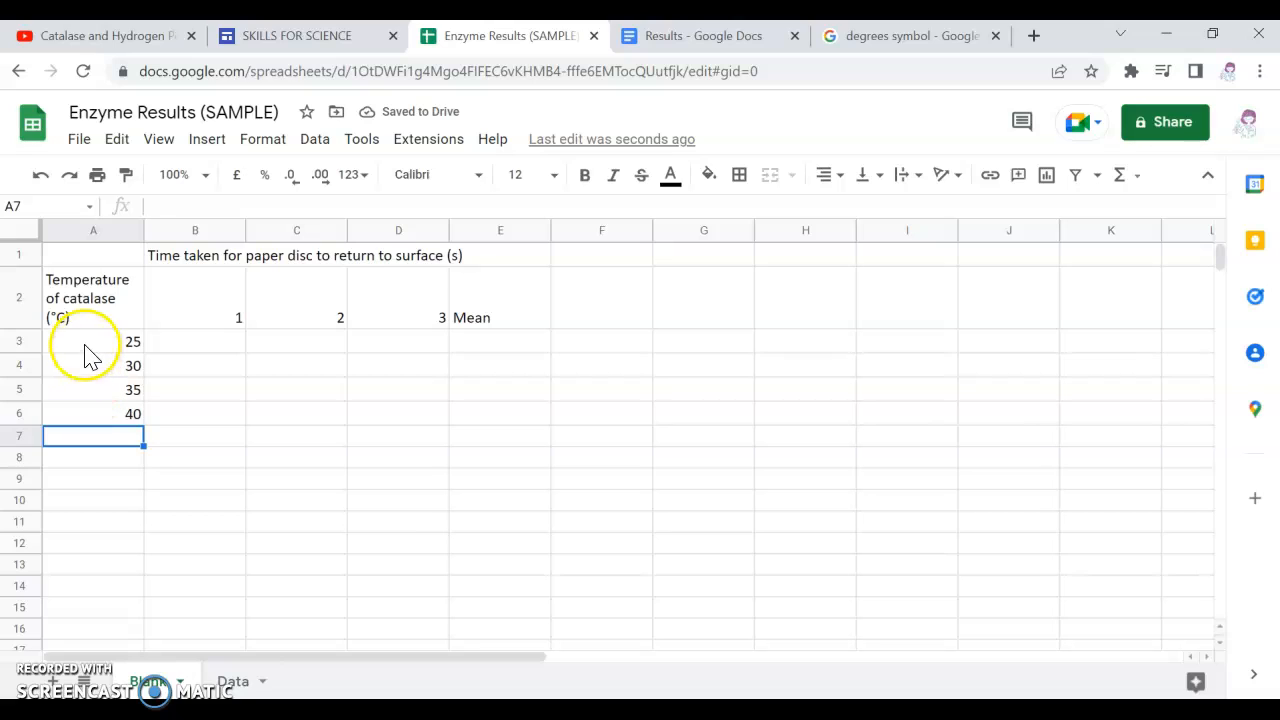
pyautogui.click(86, 341)
pyautogui.click(86, 366)
pyautogui.click(90, 390)
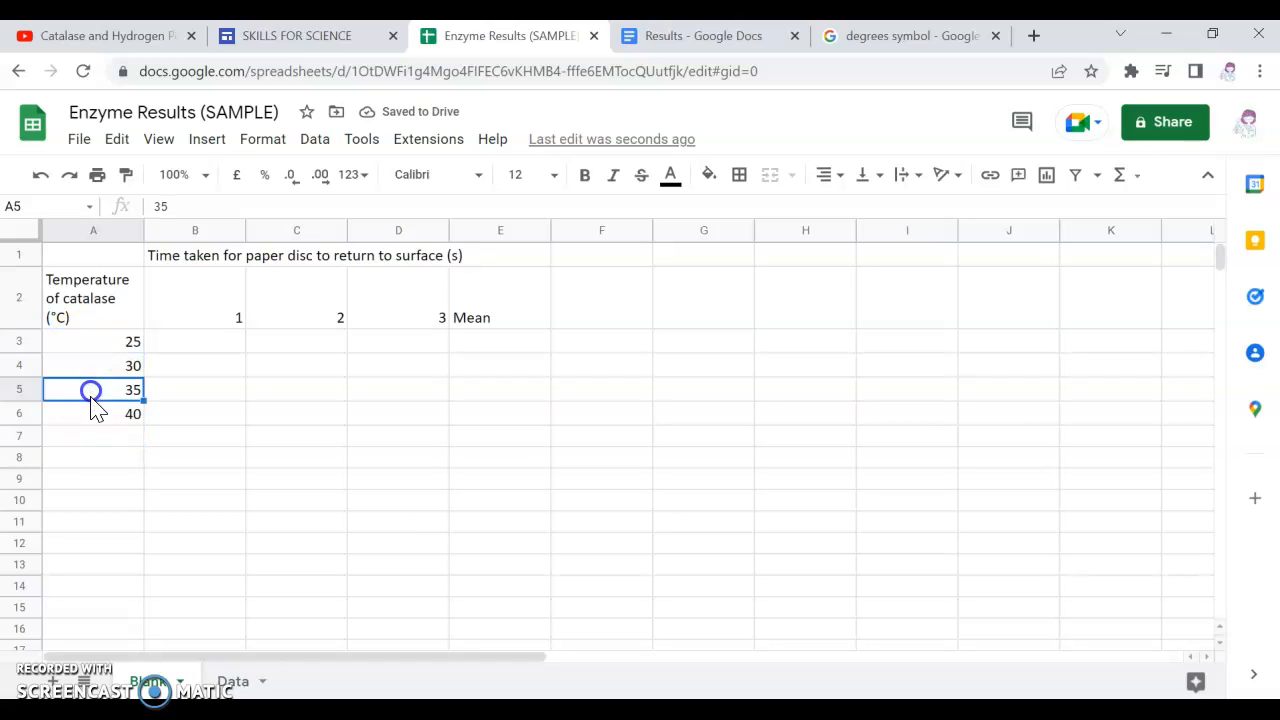
pyautogui.click(92, 414)
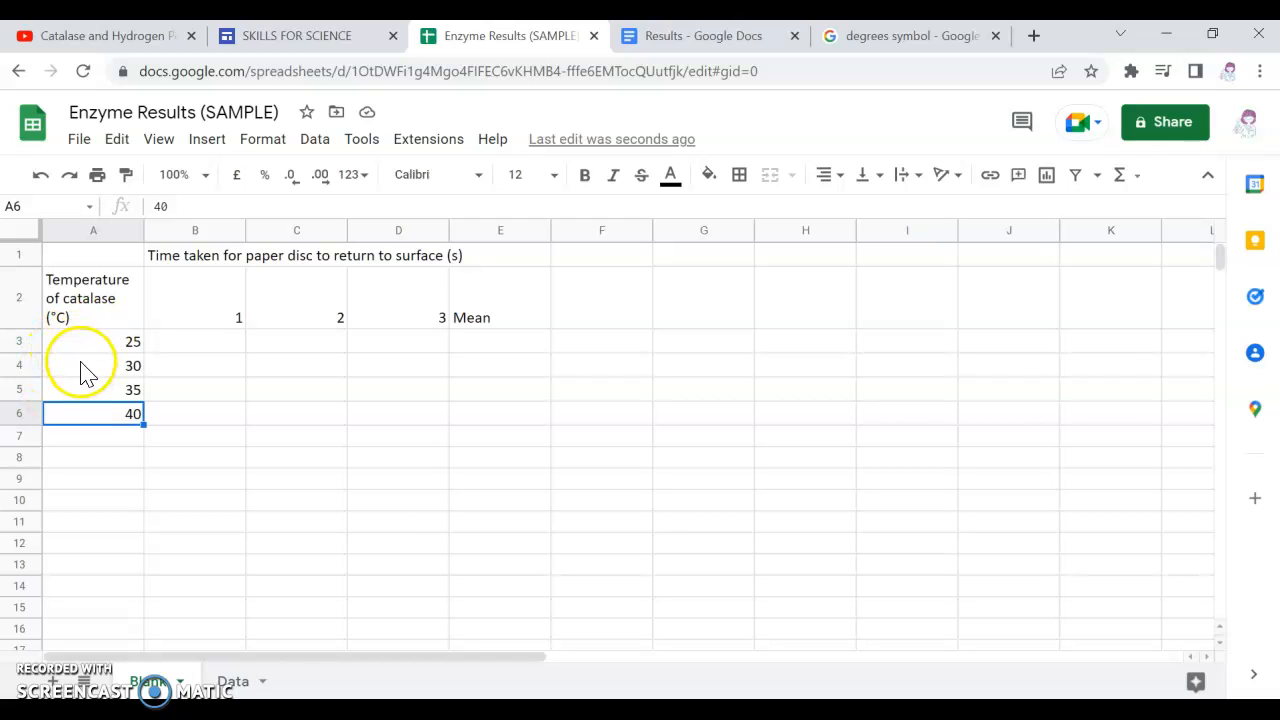
# Continue the temperature column with 45, 50, 55 and 60 in cells A7 to A10.
pyautogui.click(118, 440)
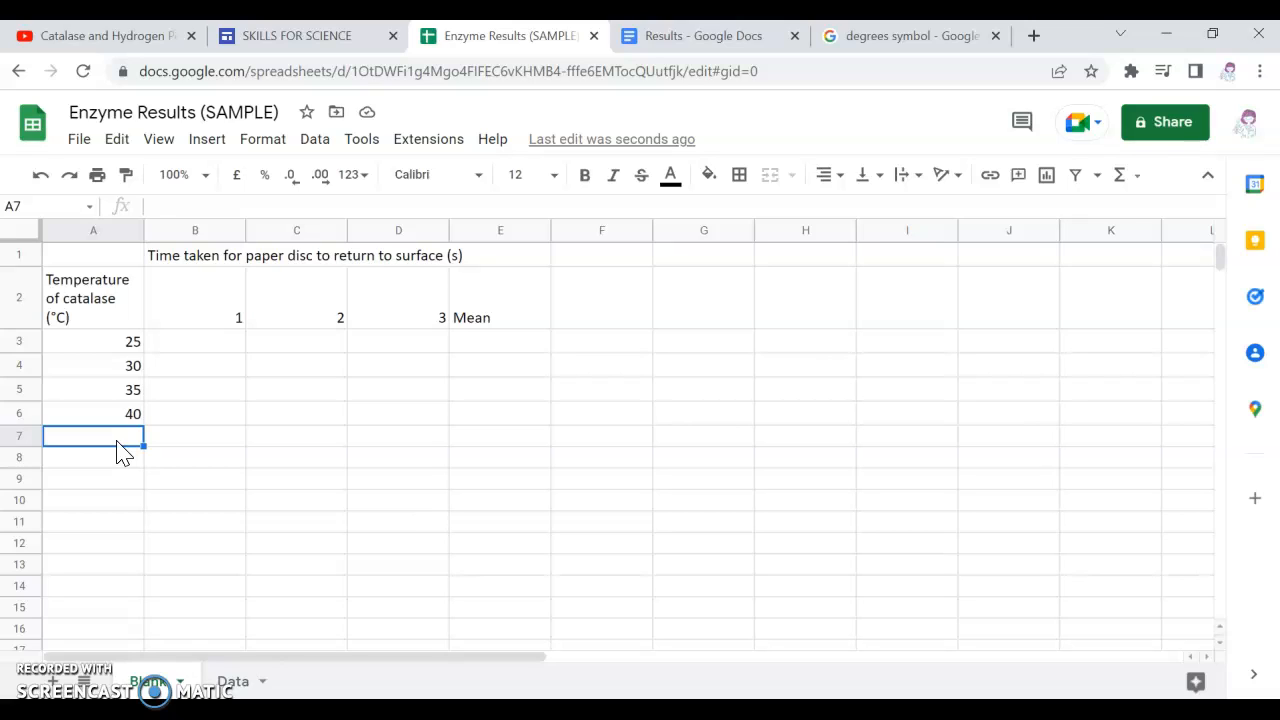
pyautogui.write('45')
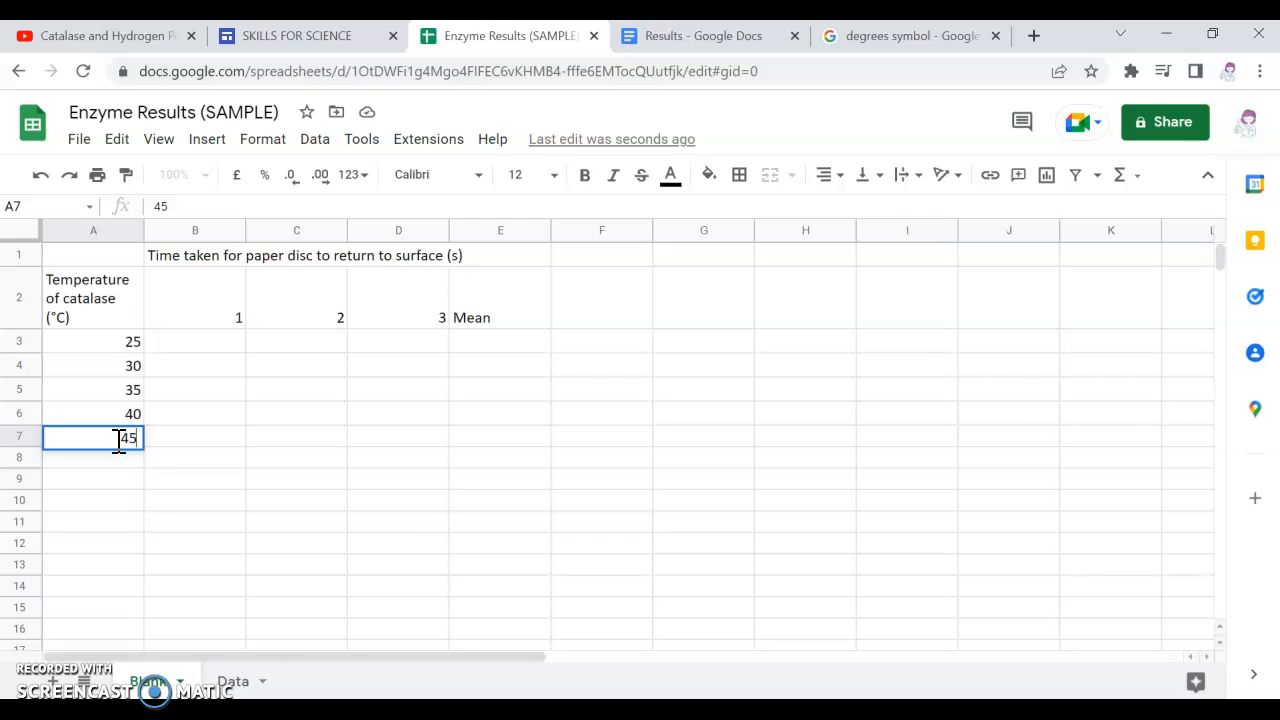
pyautogui.press('Return')
pyautogui.write('5')
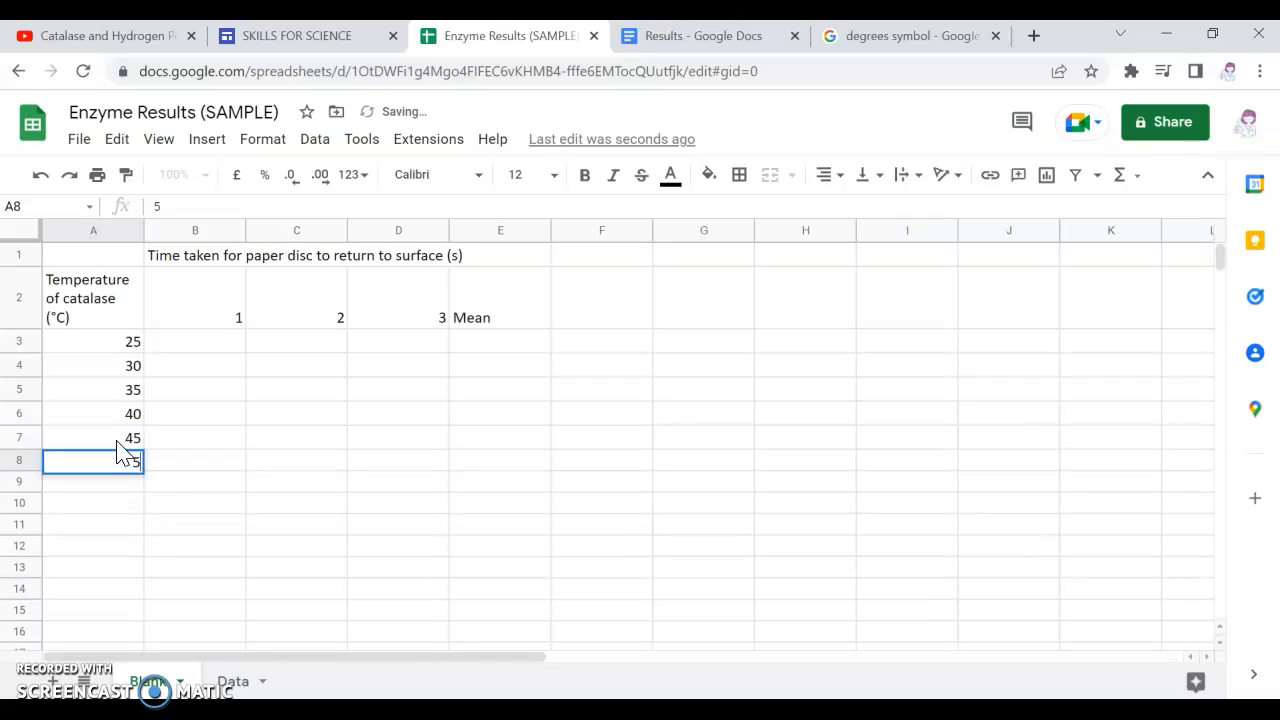
pyautogui.write('0')
pyautogui.press('Return')
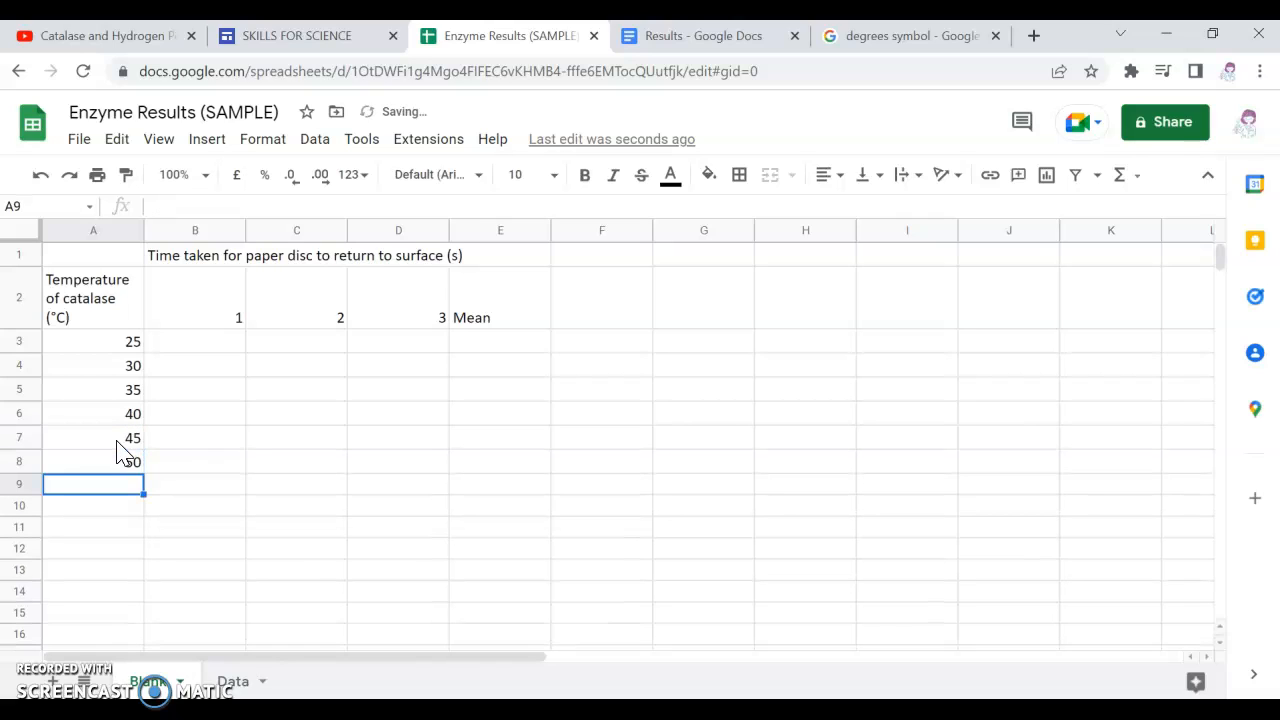
pyautogui.write('55')
pyautogui.press('Return')
pyautogui.write('60')
pyautogui.press('Return')
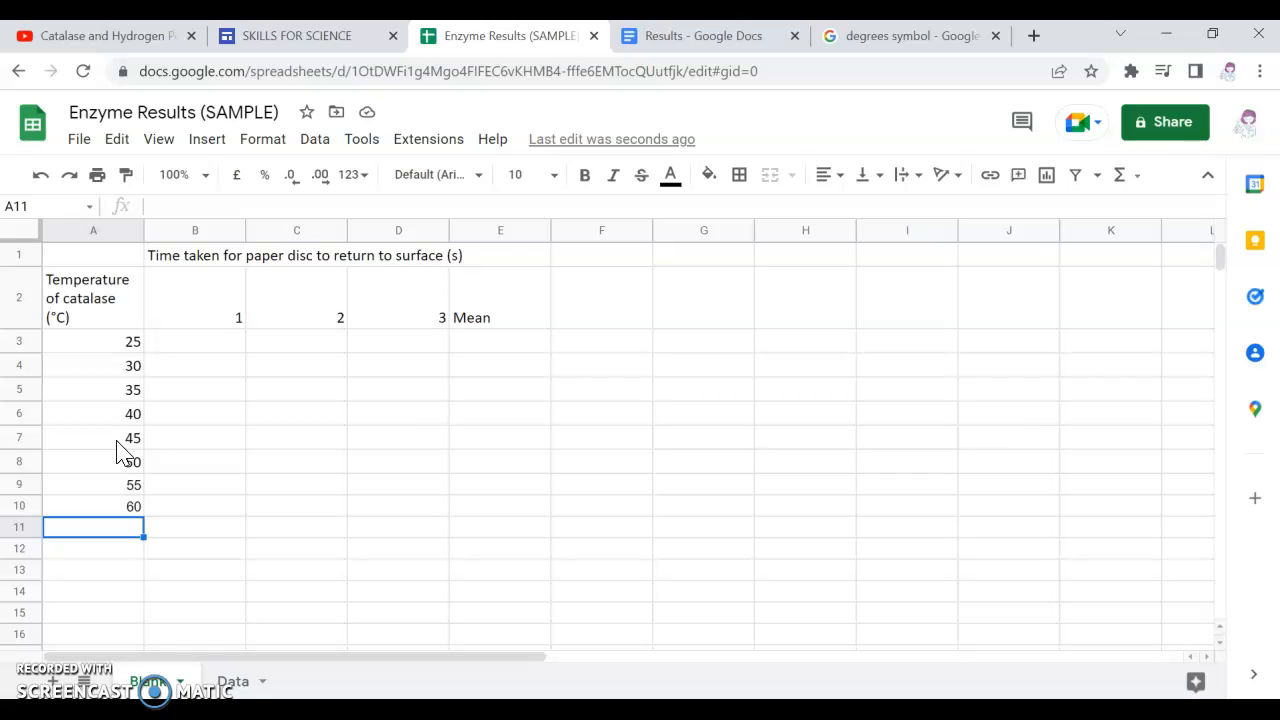
# Examine the table layout: the temperature values, the column headings with their units and the first result cells under trial 1.
pyautogui.click(104, 345)
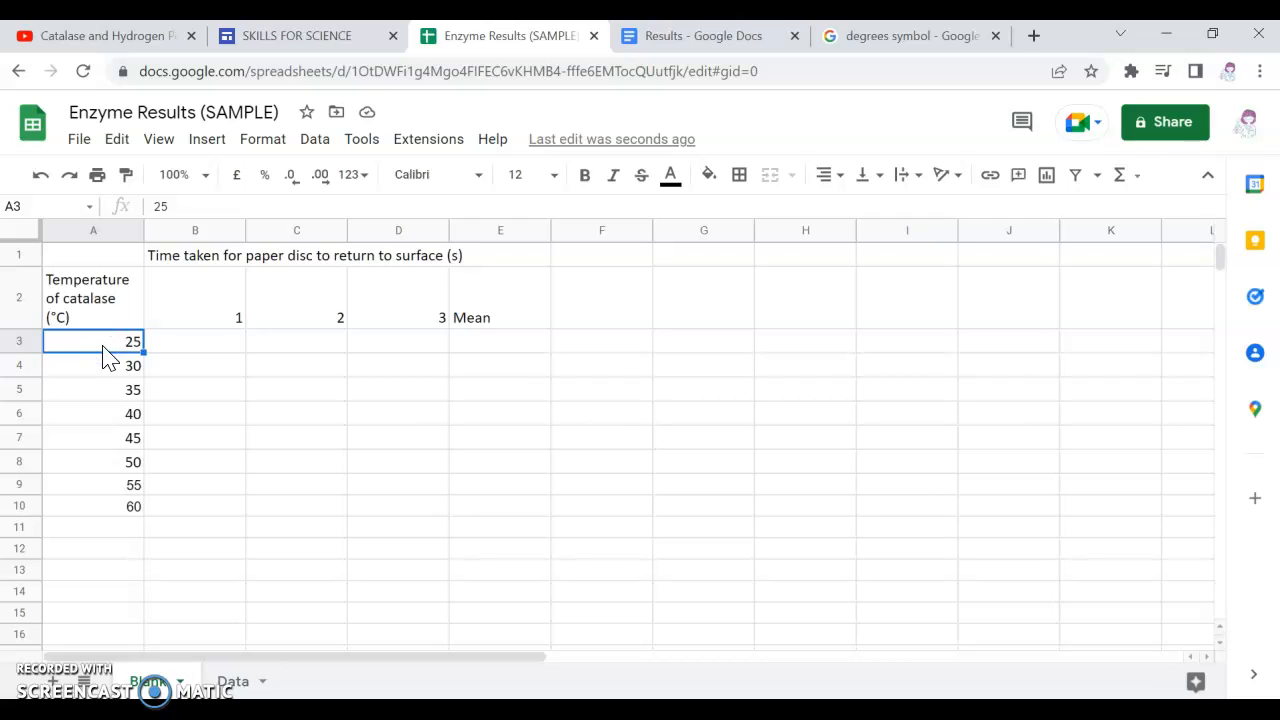
pyautogui.click(108, 366)
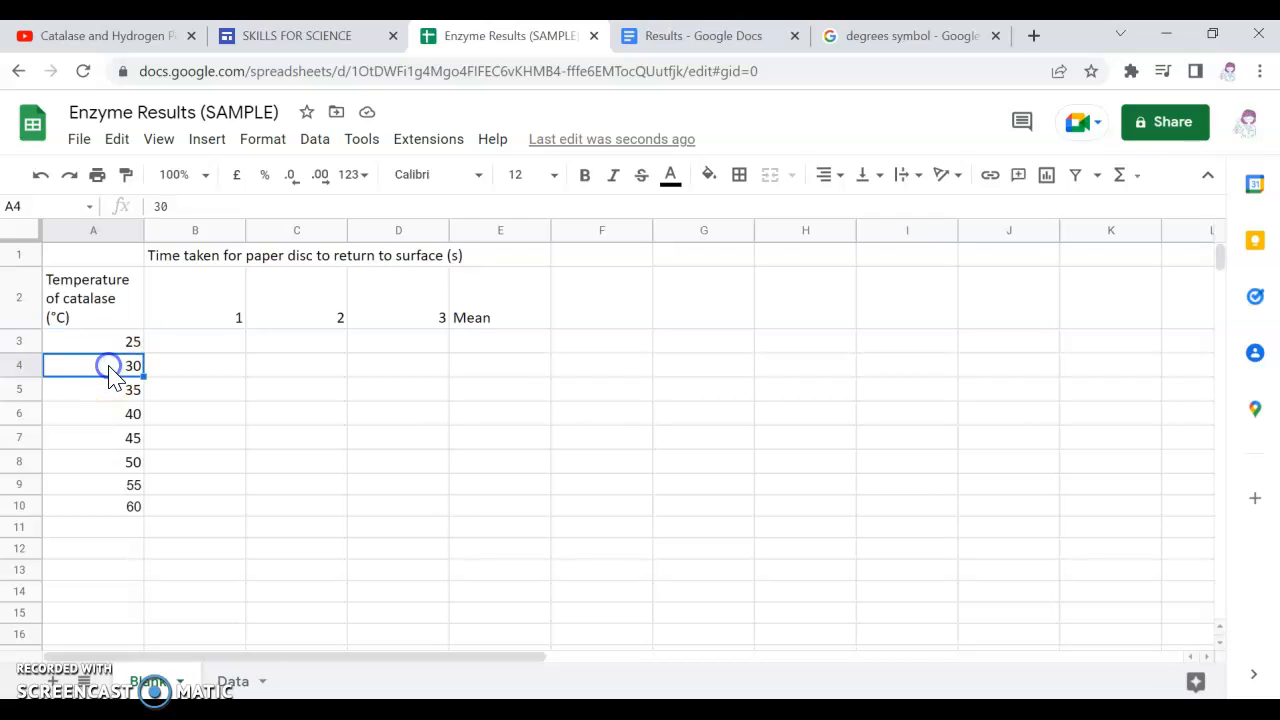
pyautogui.click(110, 391)
pyautogui.click(191, 343)
pyautogui.click(196, 367)
pyautogui.click(199, 391)
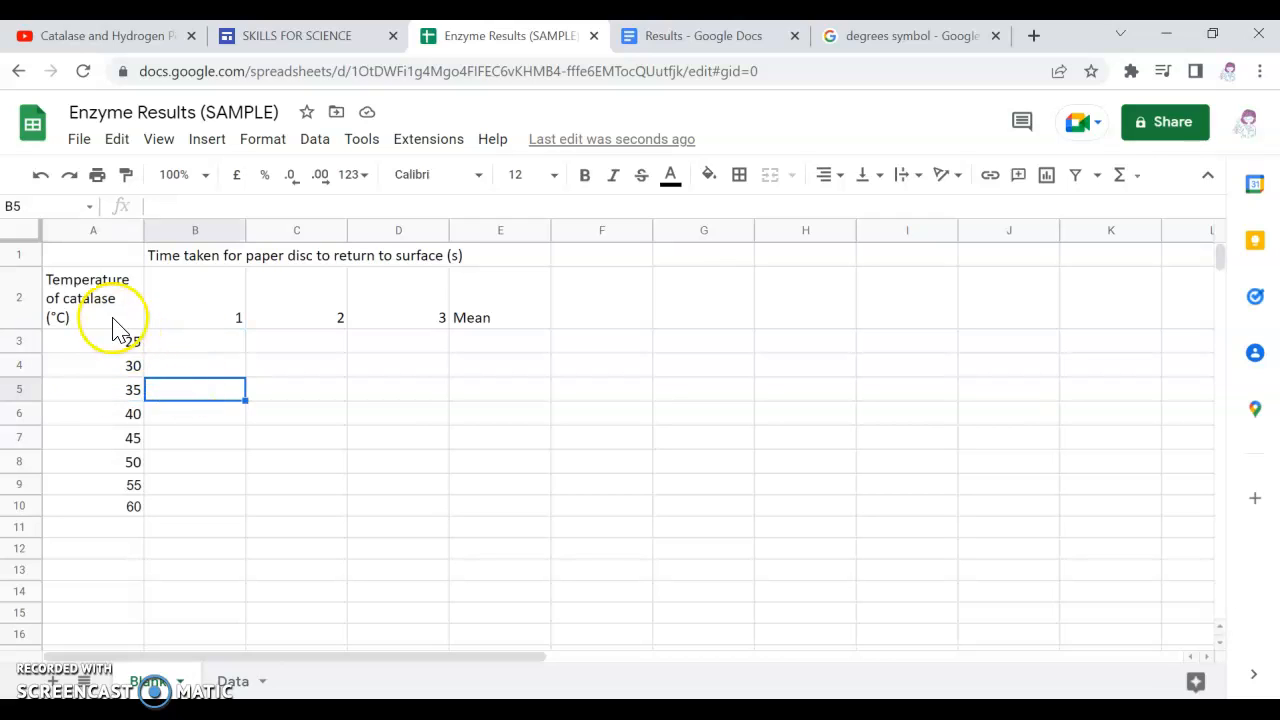
pyautogui.click(83, 321)
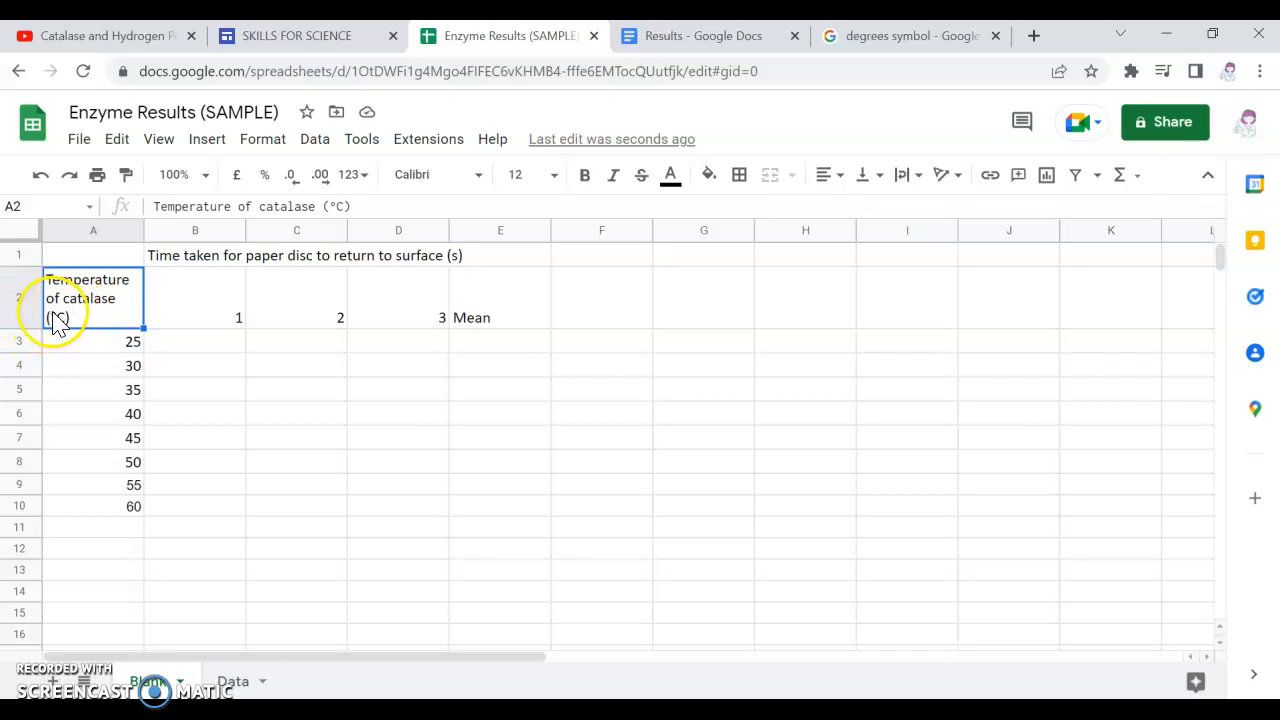
pyautogui.click(78, 340)
pyautogui.click(85, 366)
pyautogui.click(83, 390)
pyautogui.click(91, 318)
pyautogui.click(368, 257)
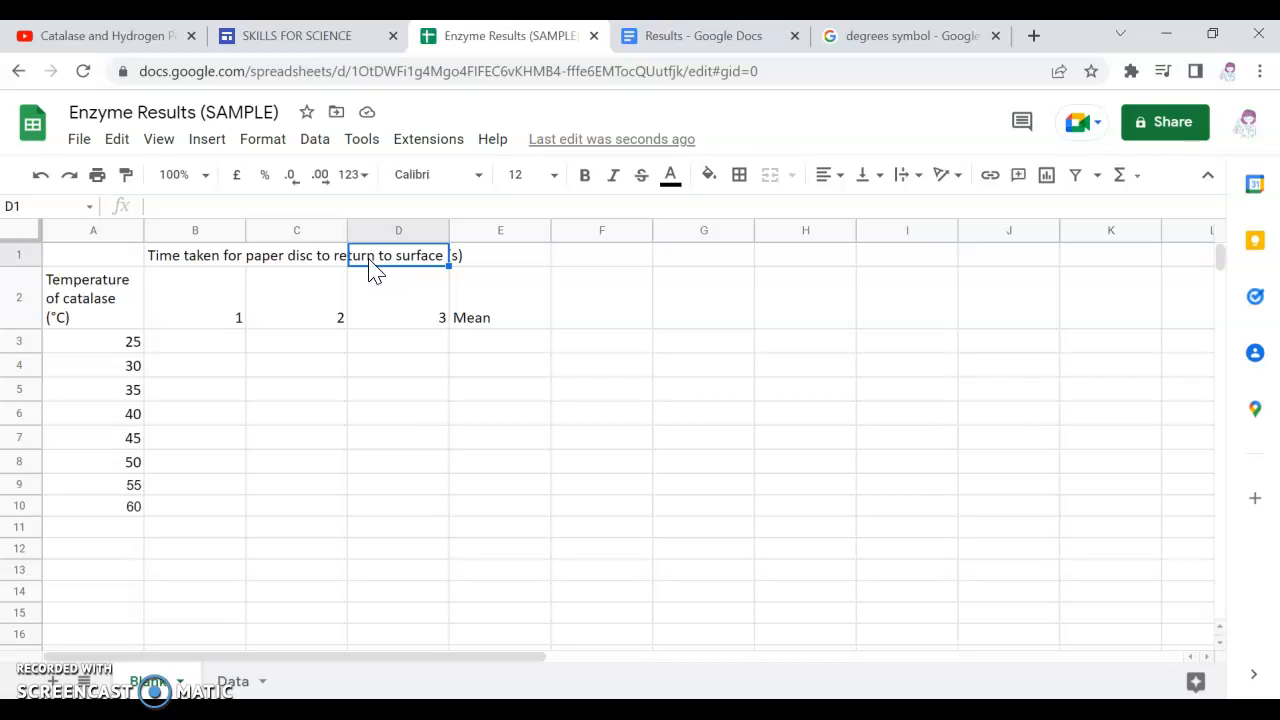
pyautogui.click(219, 340)
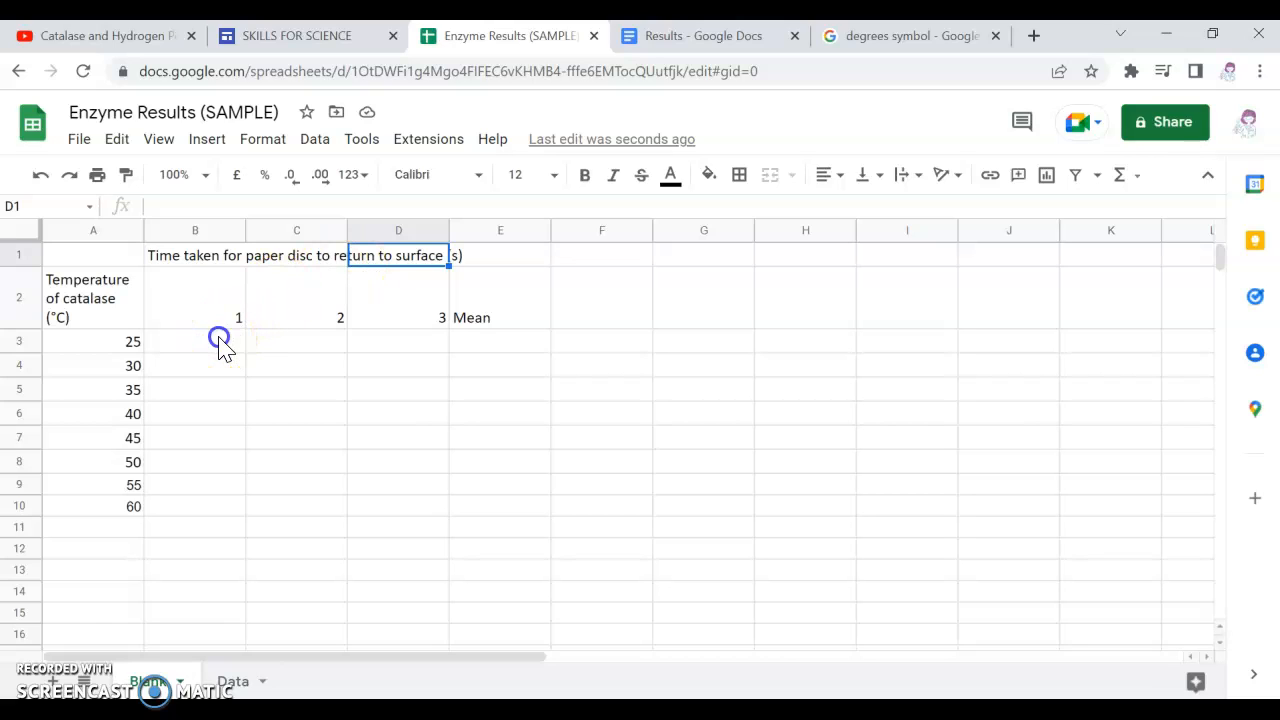